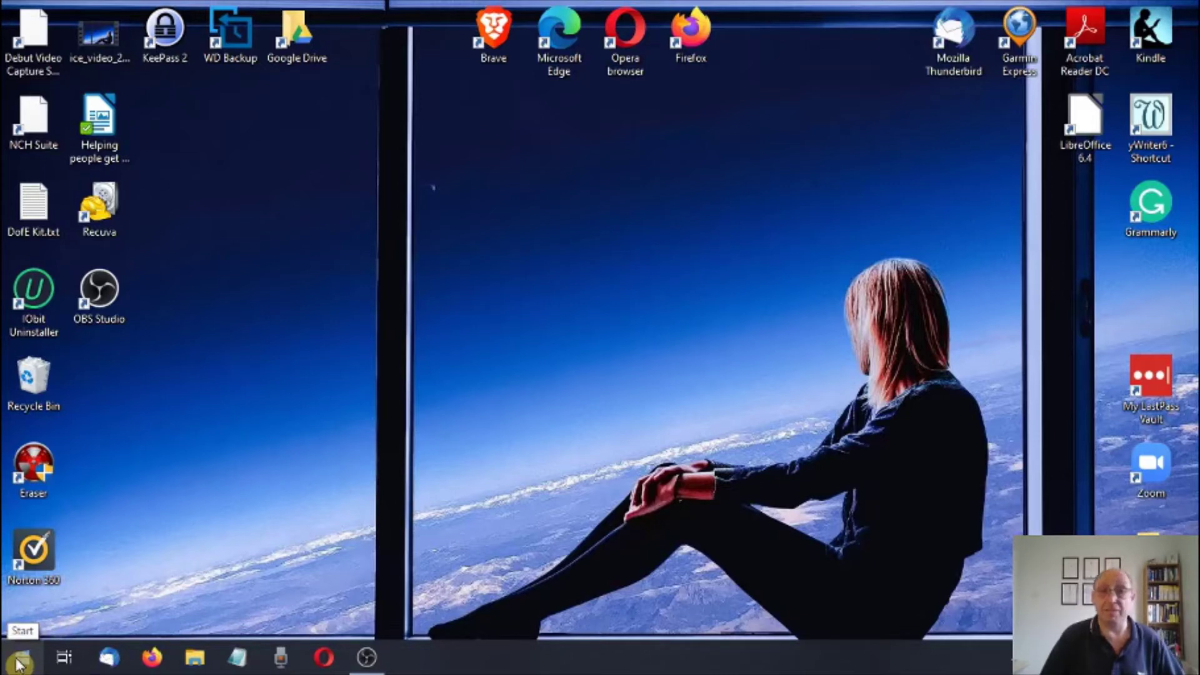
Open the Keyboard page of the Ease of Access settings in Windows Settings
left_click(20, 663)
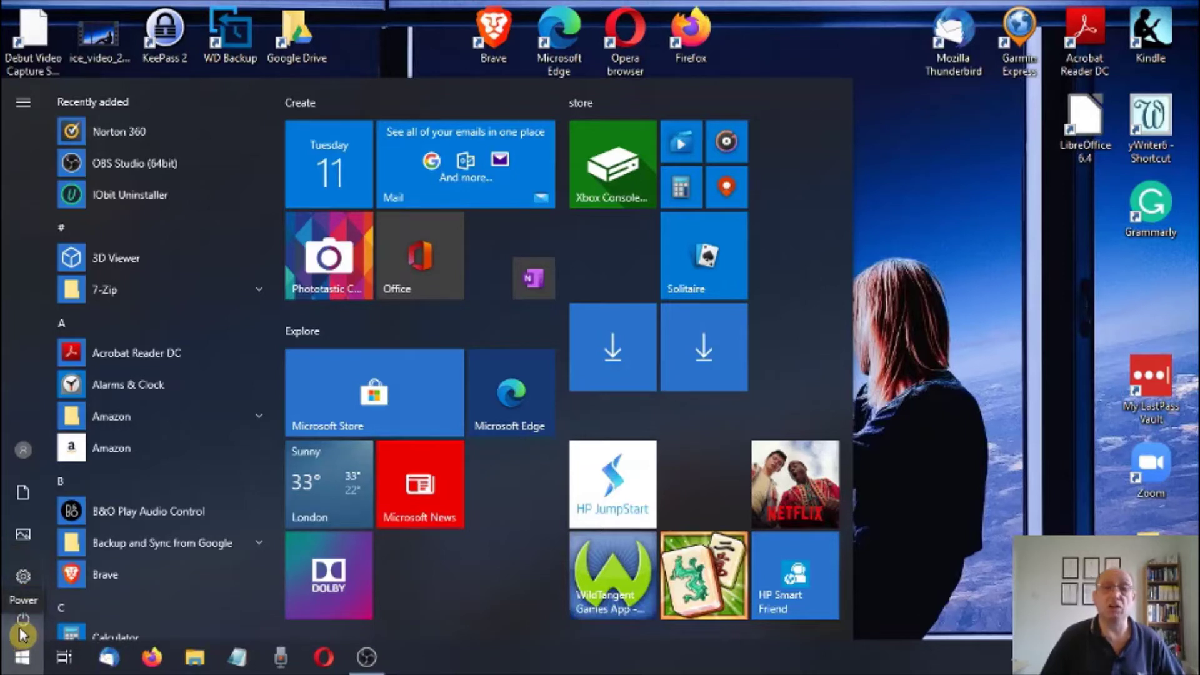
left_click(24, 576)
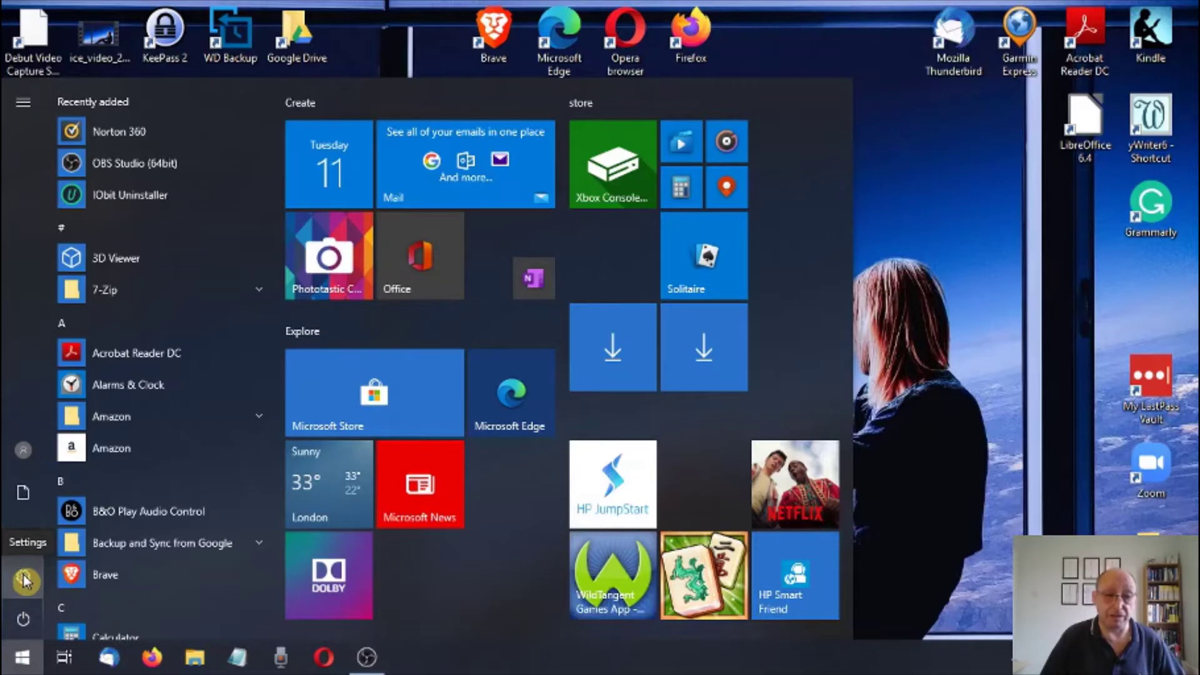
left_click(25, 580)
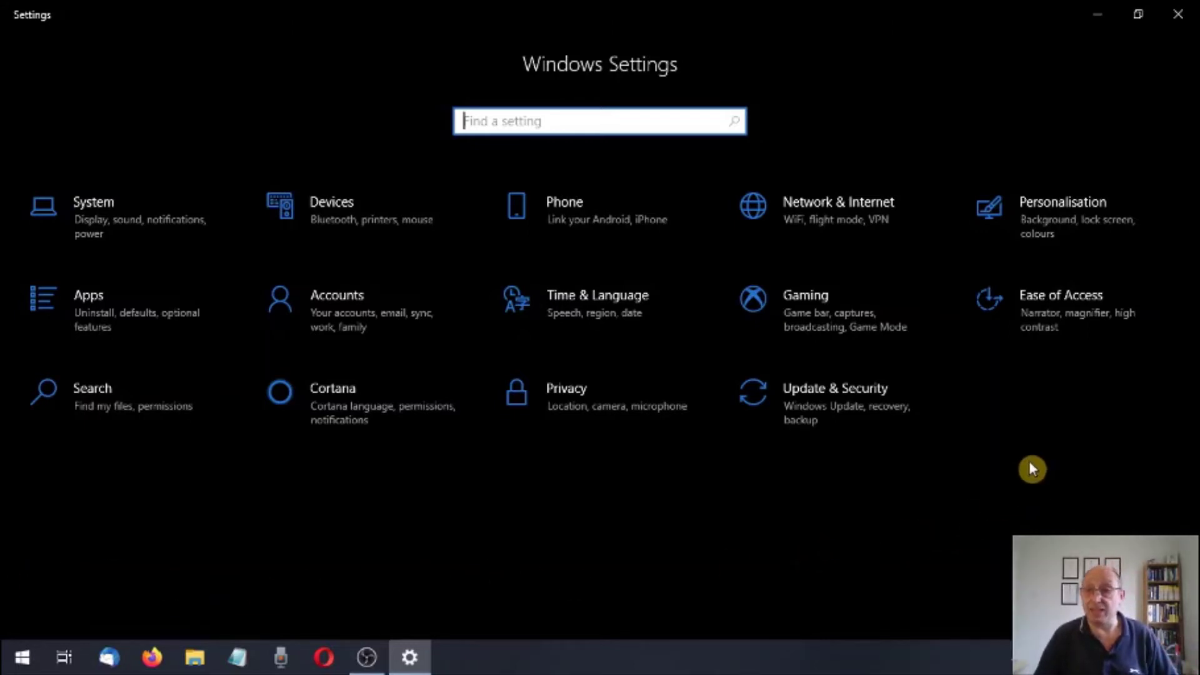
left_click(1049, 310)
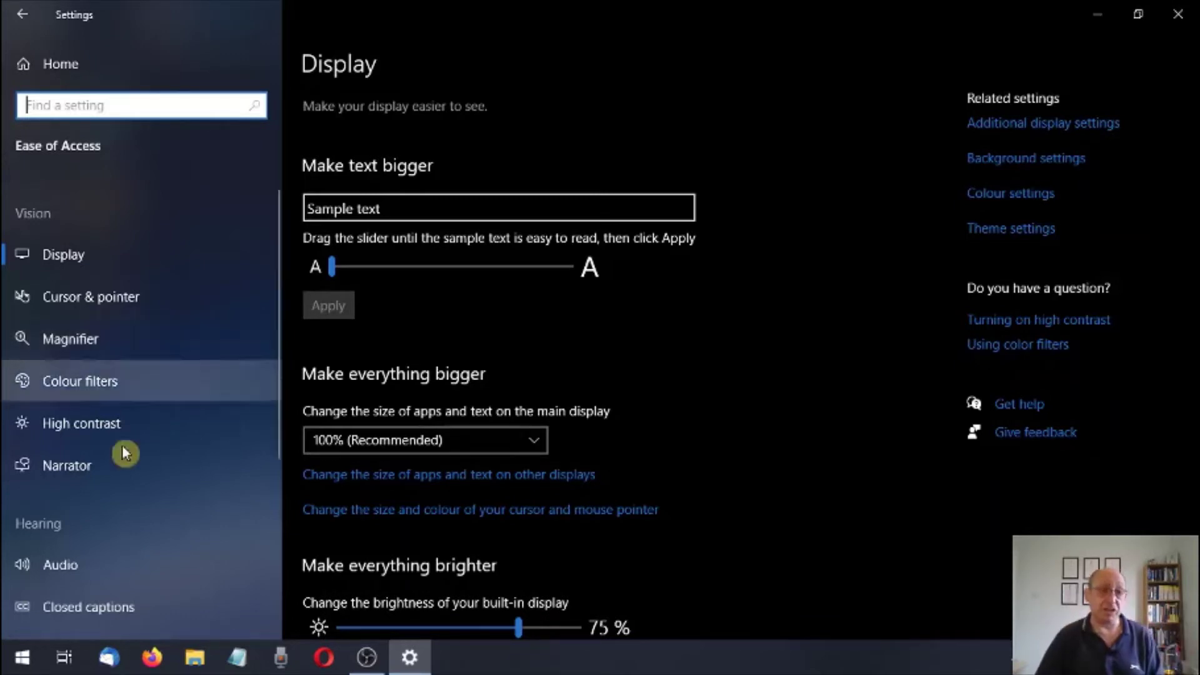
scroll(119, 535, "down", 3)
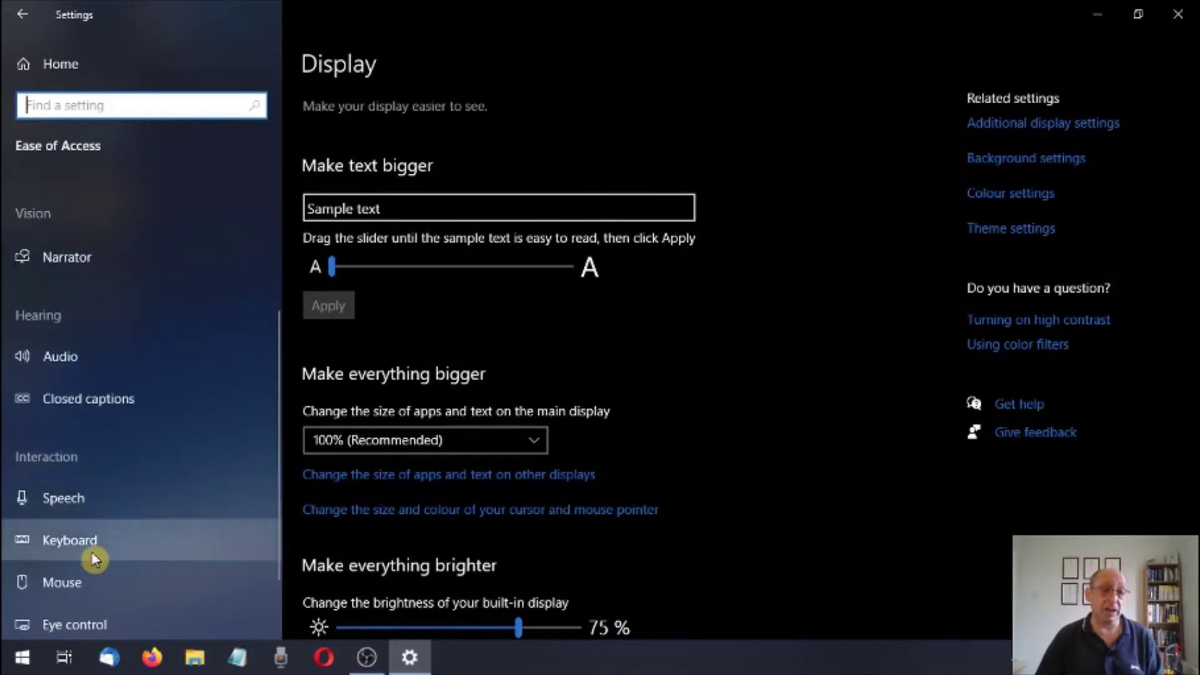
left_click(116, 532)
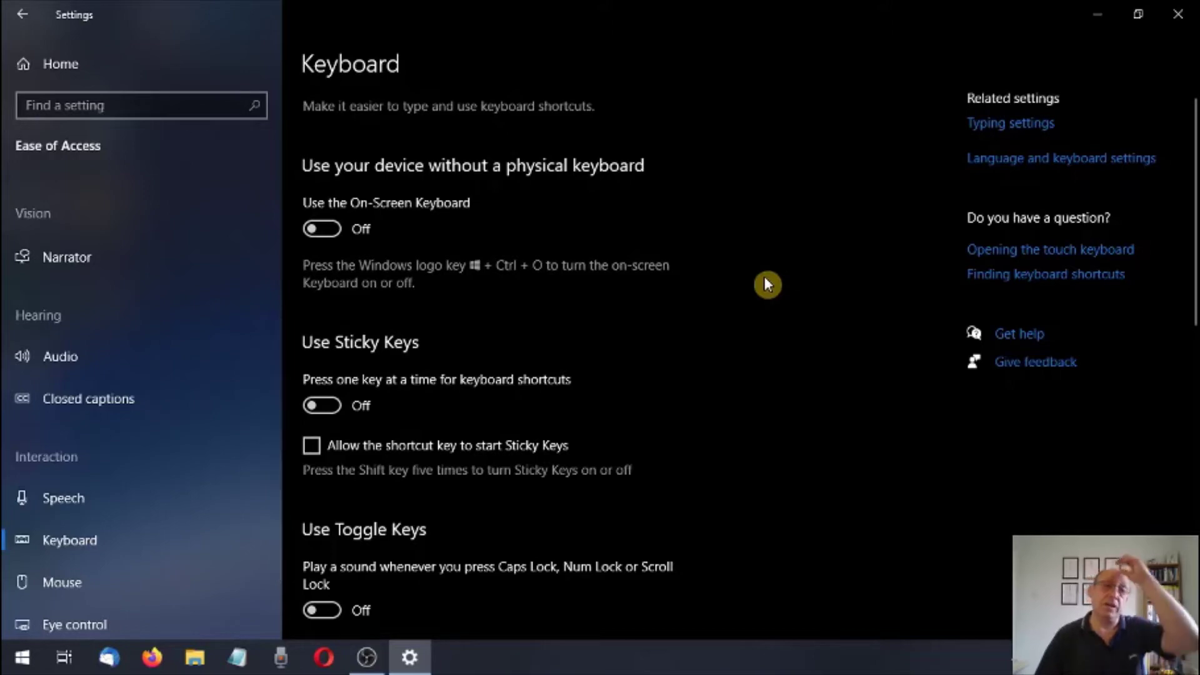
Look through the Keyboard accessibility options and turn on the On-Screen Keyboard
scroll(763, 278, "down", 5)
scroll(766, 284, "down", 3)
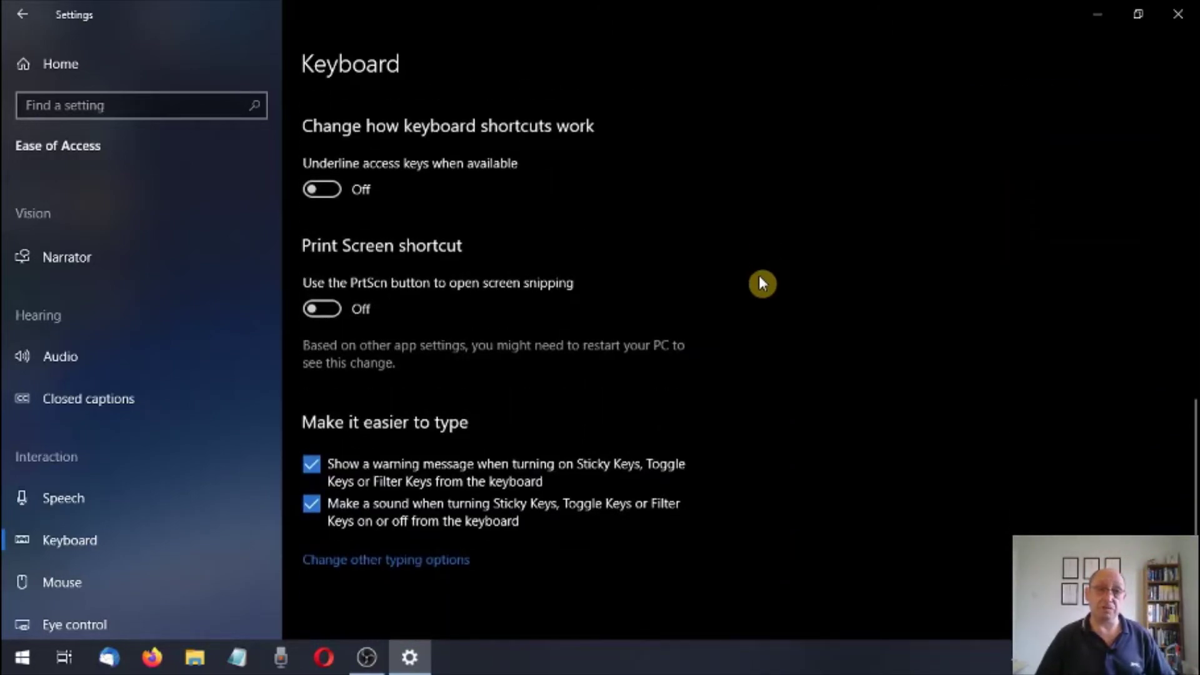
scroll(759, 280, "up", 8)
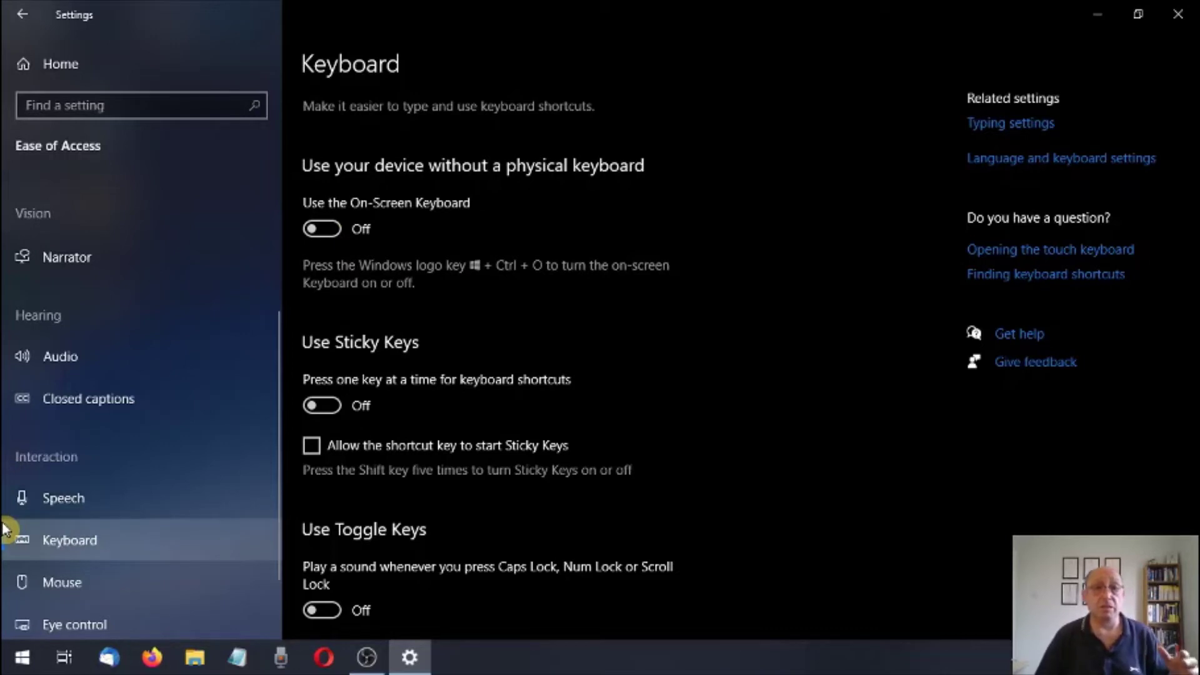
left_click(322, 229)
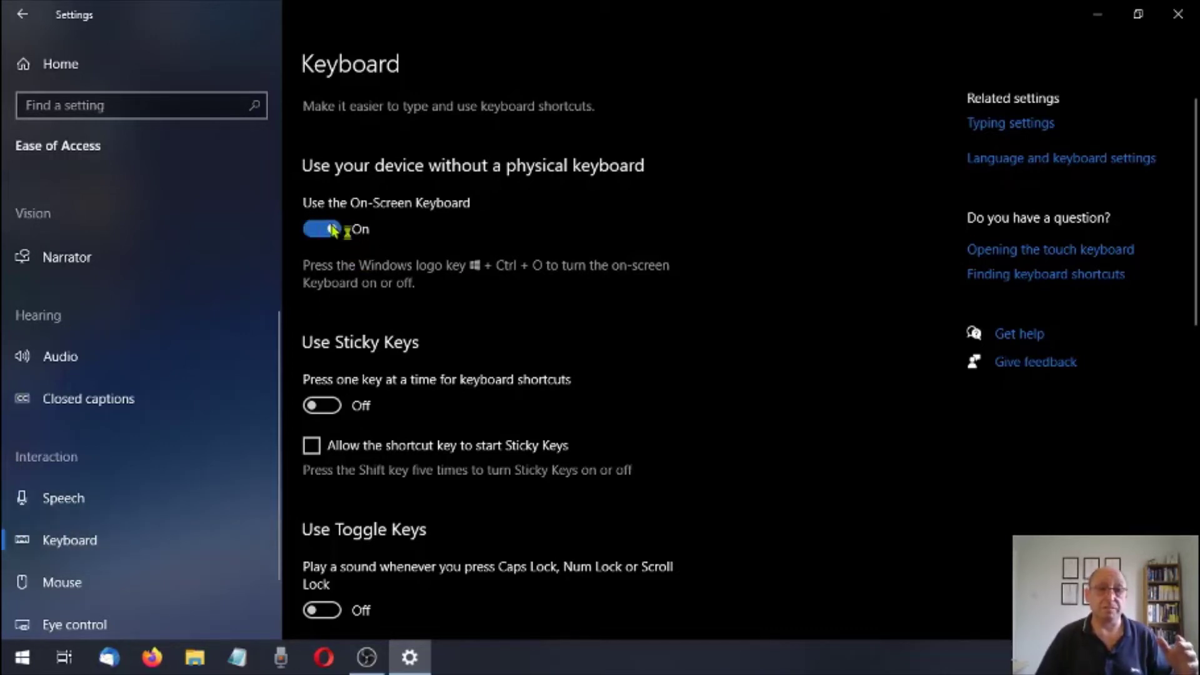
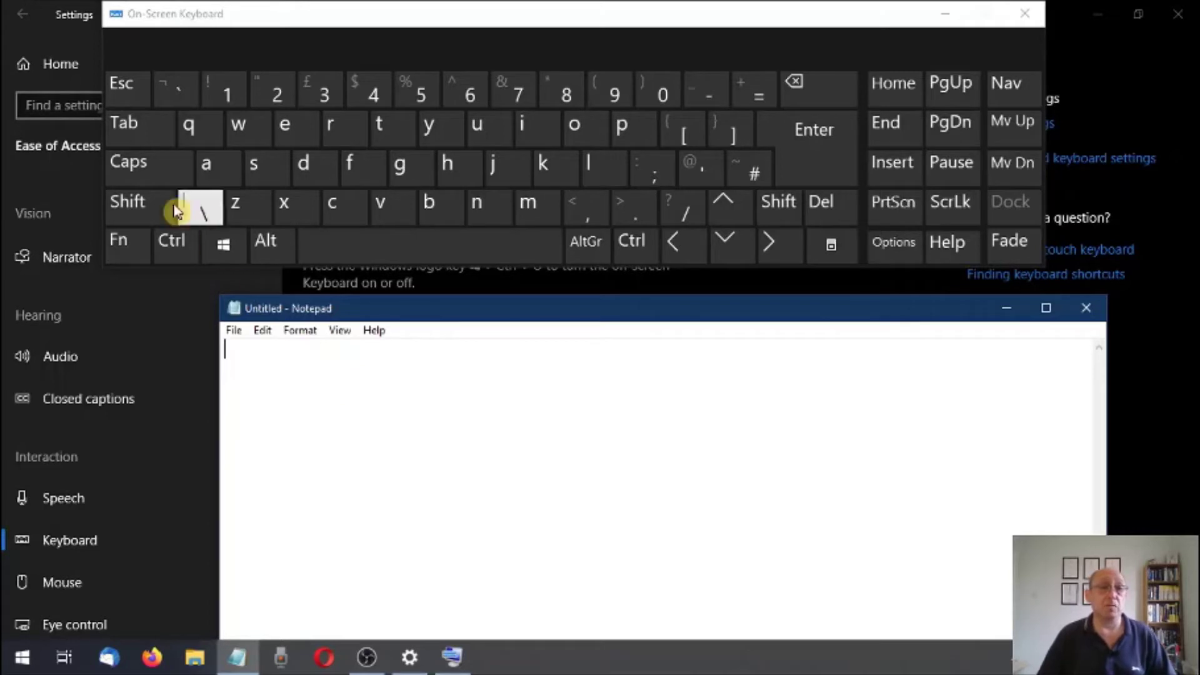
Enter "Mary had a " in the blank Notepad document using the On-Screen Keyboard
left_click(141, 208)
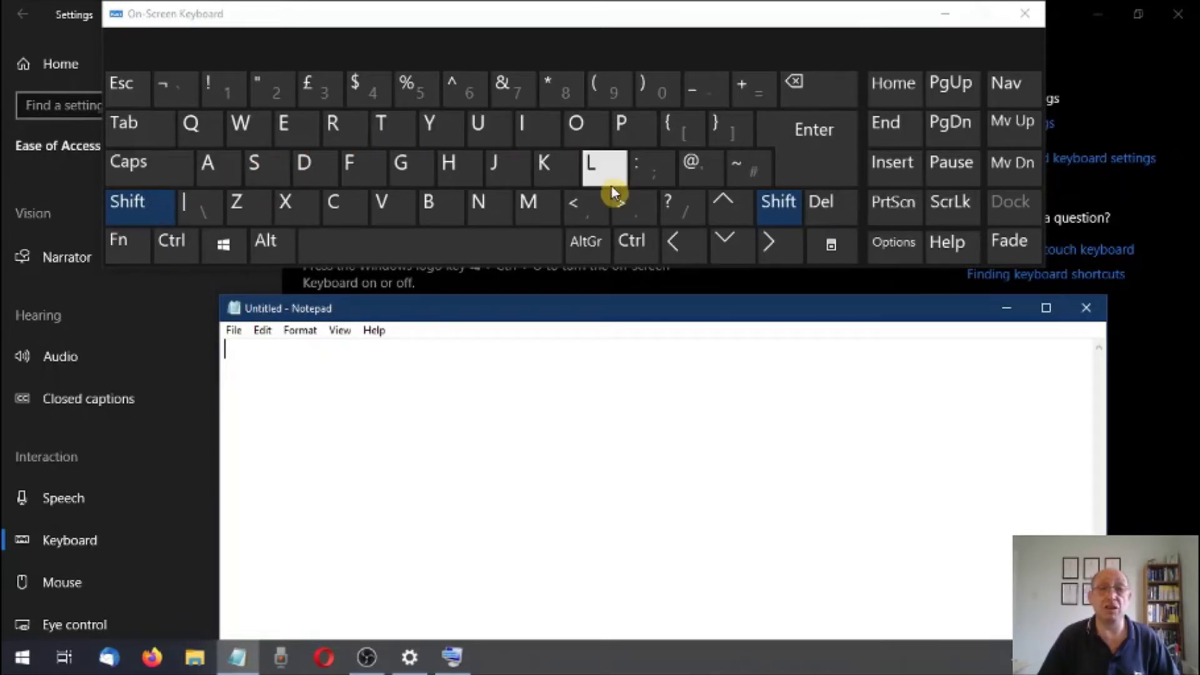
left_click(536, 208)
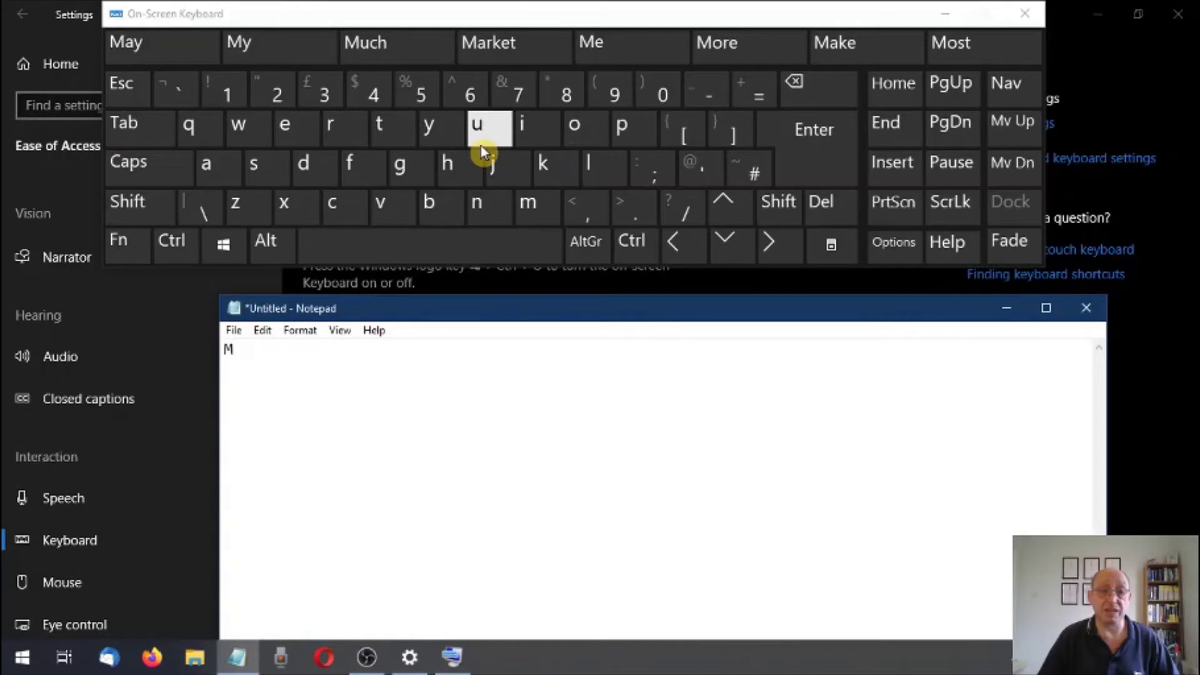
left_click(212, 162)
left_click(341, 127)
left_click(432, 137)
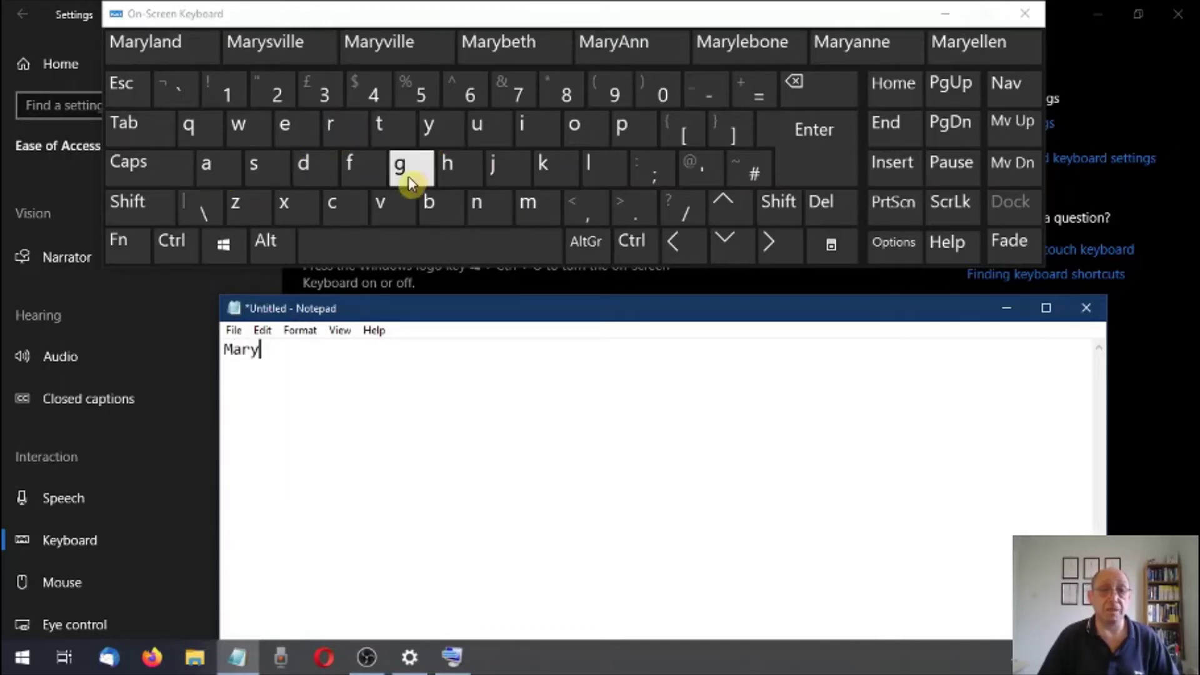
left_click(461, 253)
left_click(461, 178)
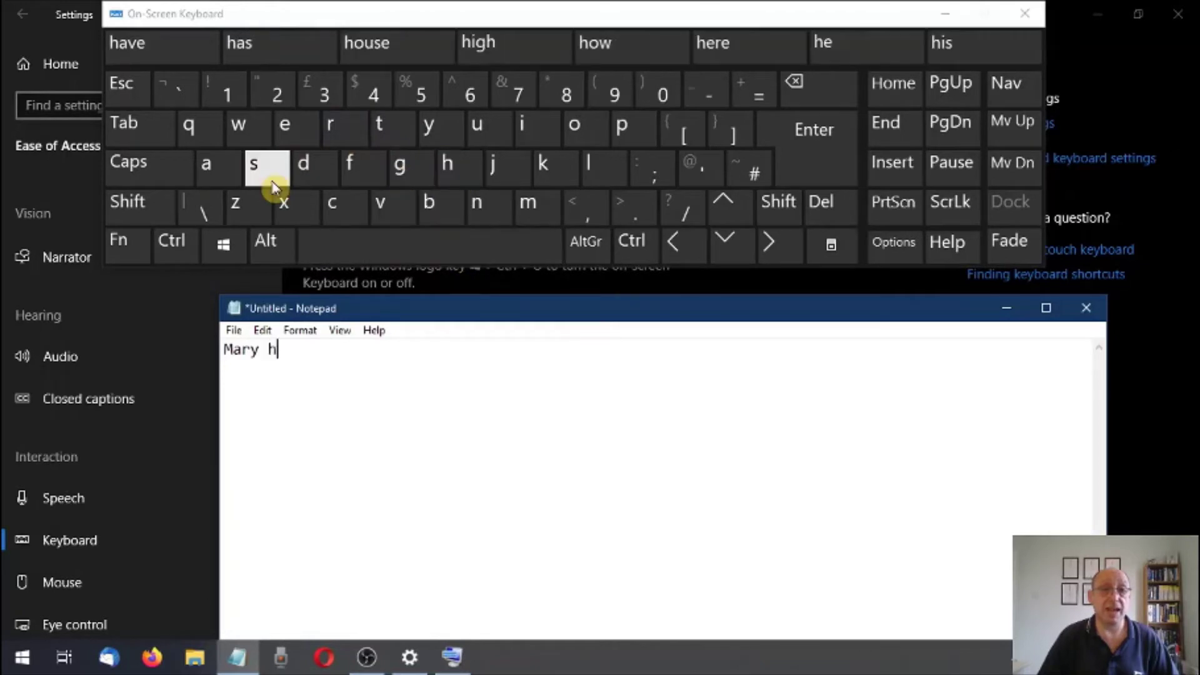
left_click(209, 174)
left_click(298, 165)
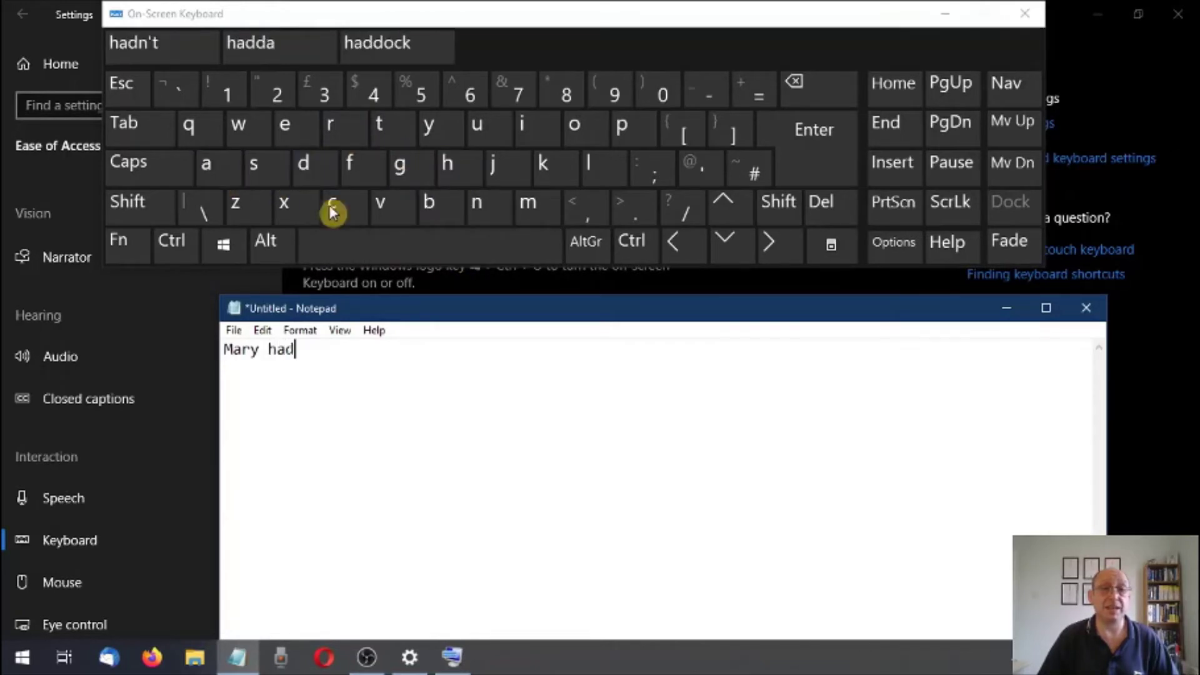
left_click(350, 244)
left_click(218, 174)
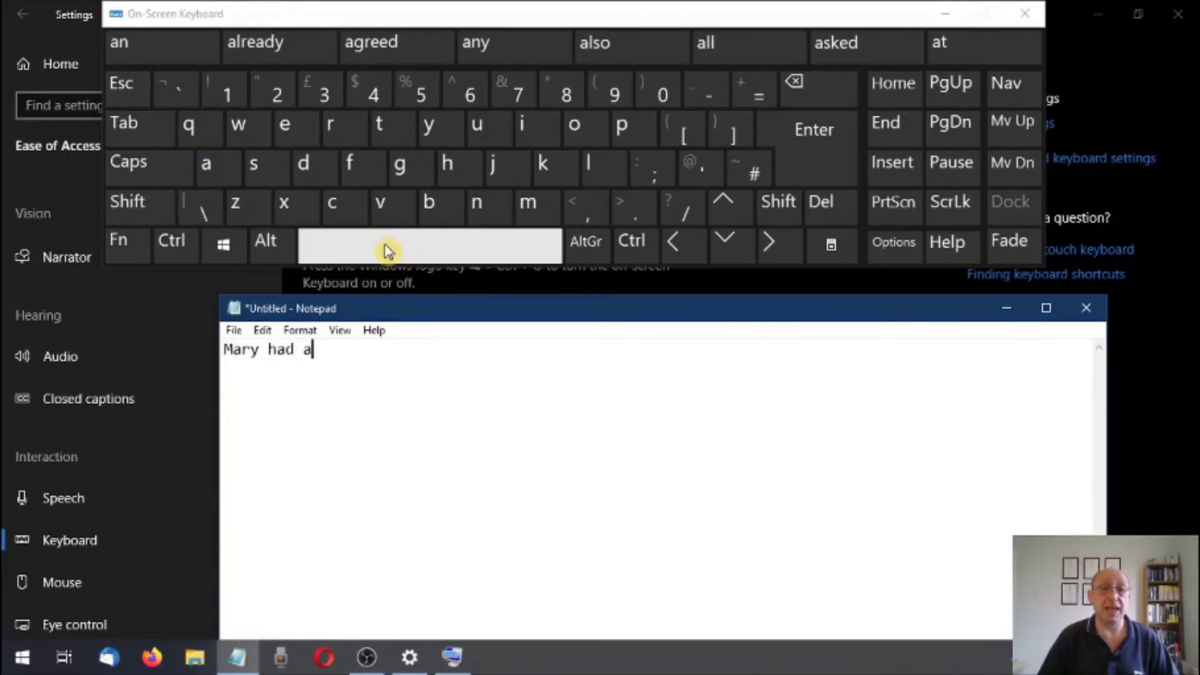
left_click(384, 249)
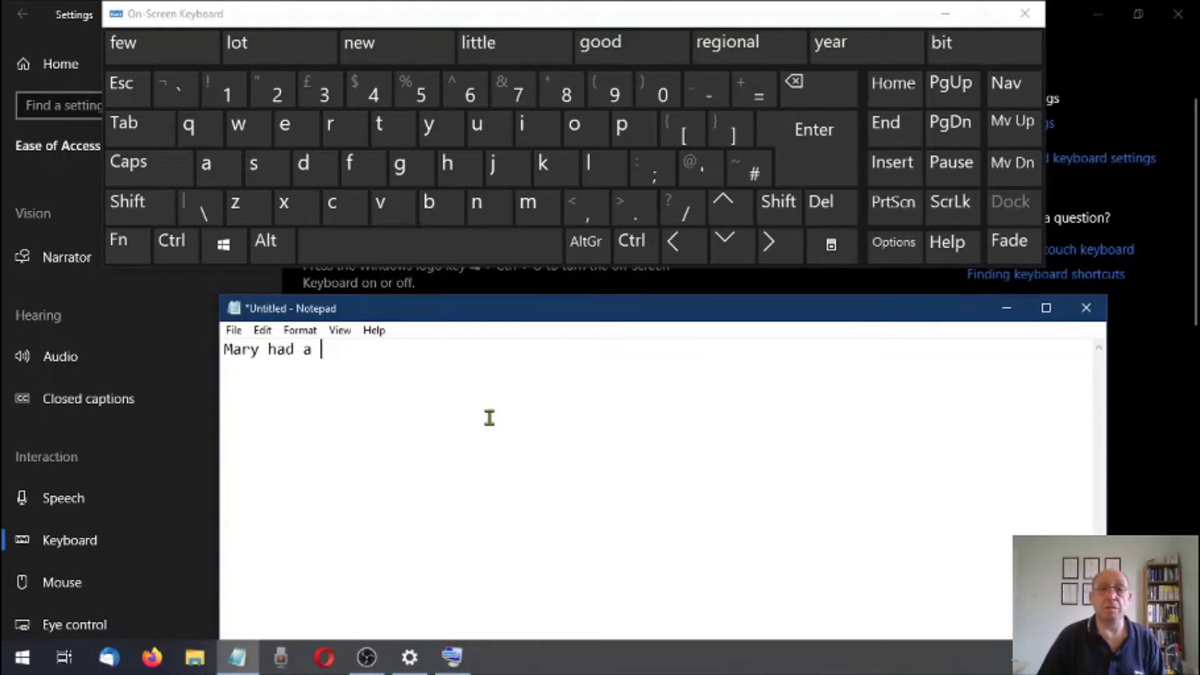
Complete the Notepad line with "little lamb" on the On-Screen Keyboard, using the word suggestion for "little"
left_click(595, 174)
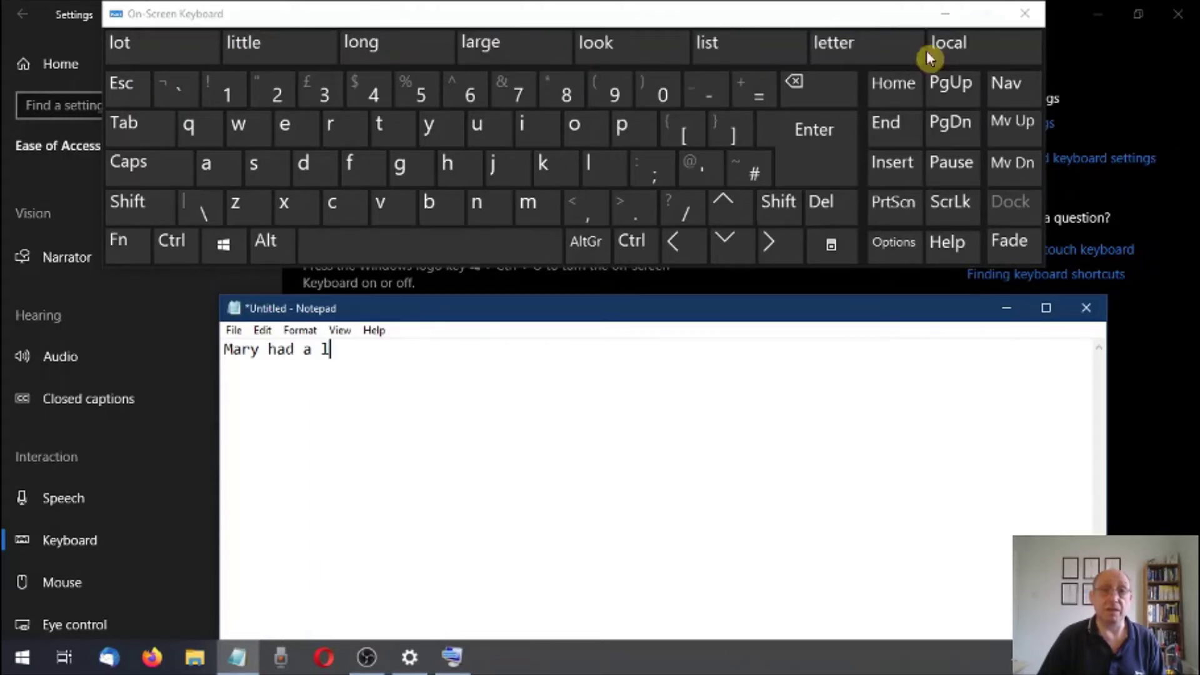
left_click(256, 50)
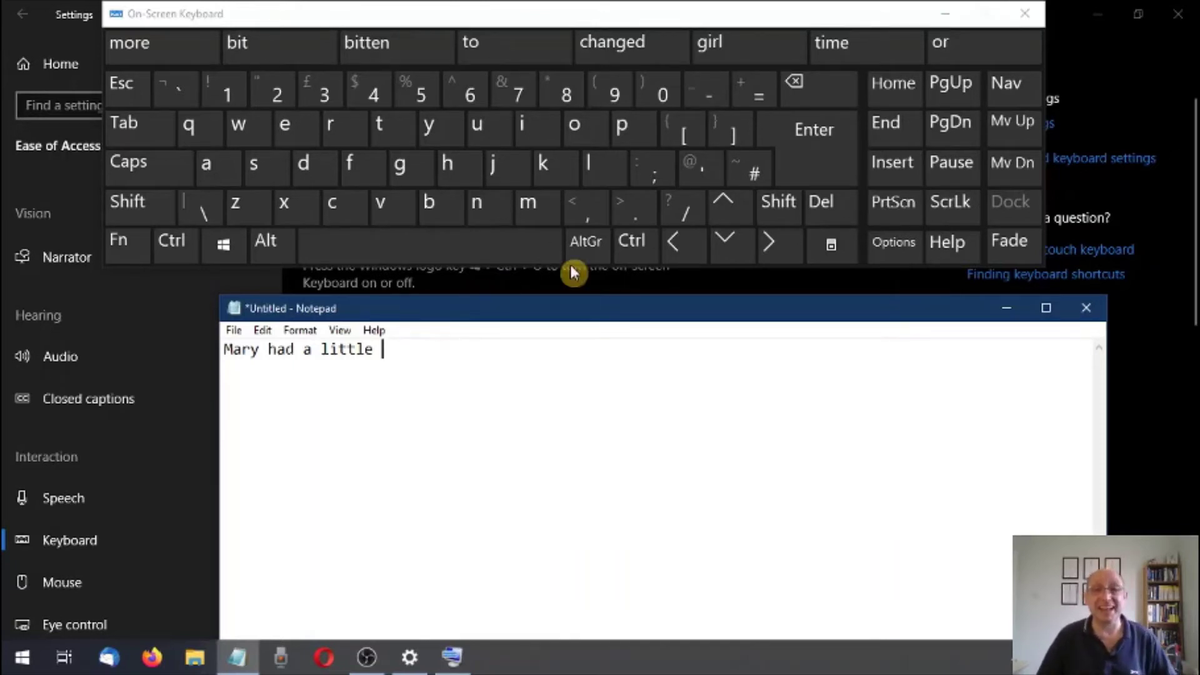
left_click(597, 169)
left_click(232, 174)
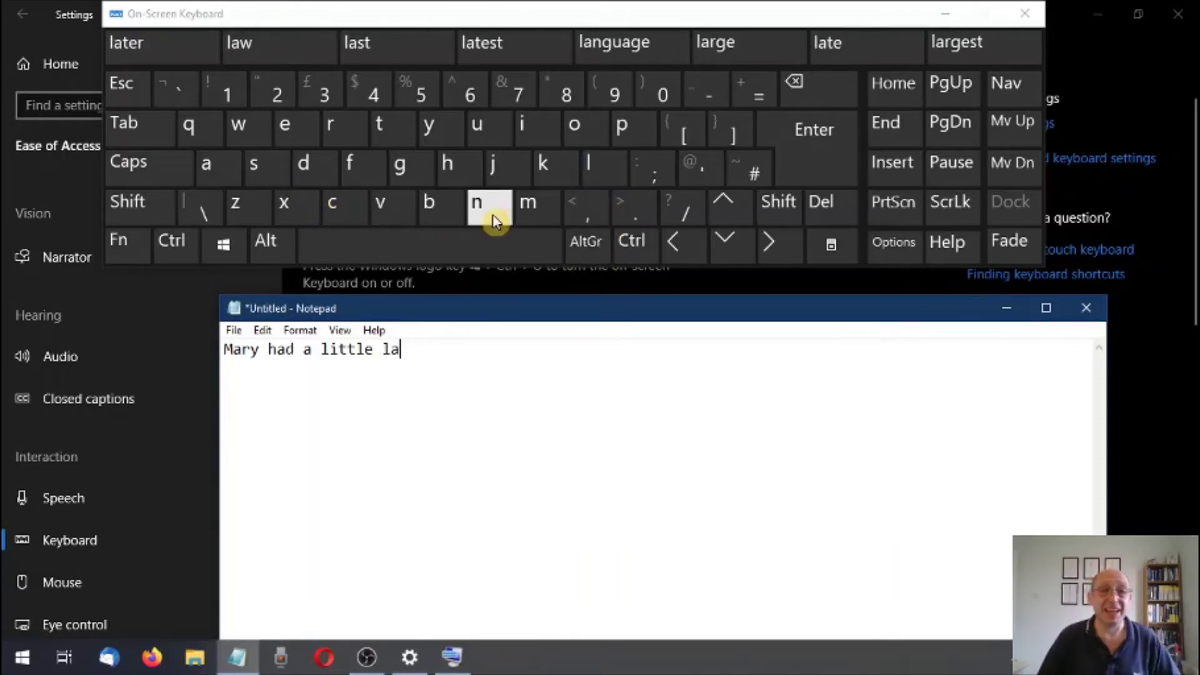
left_click(530, 208)
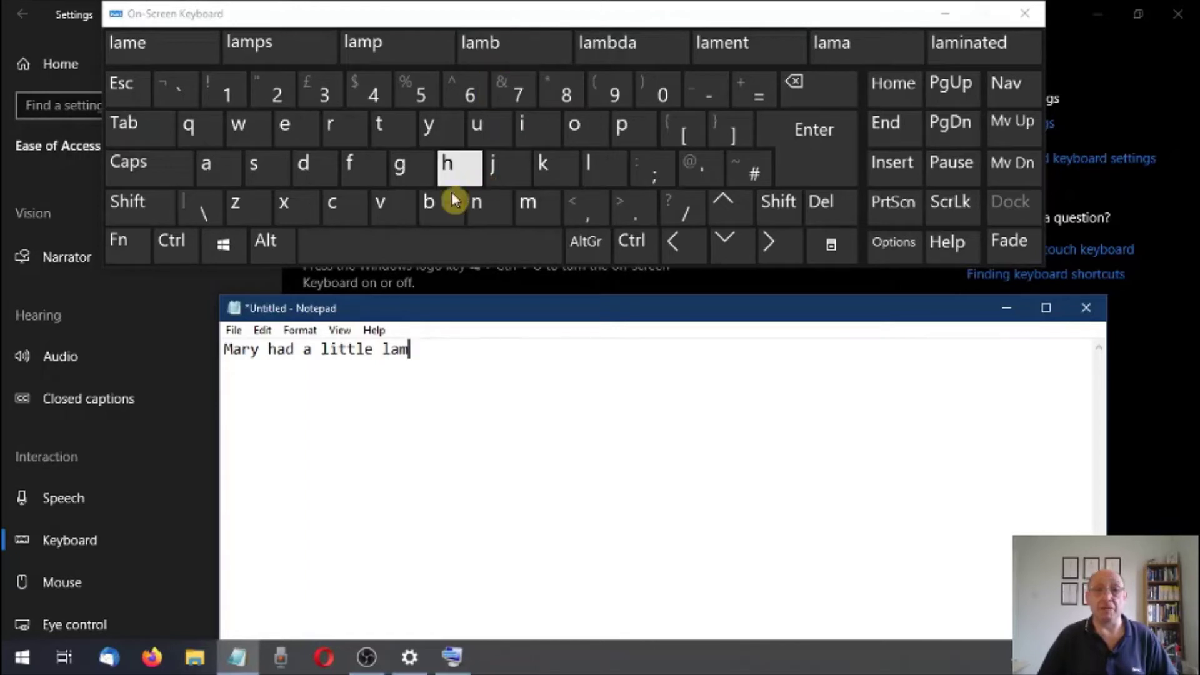
left_click(435, 211)
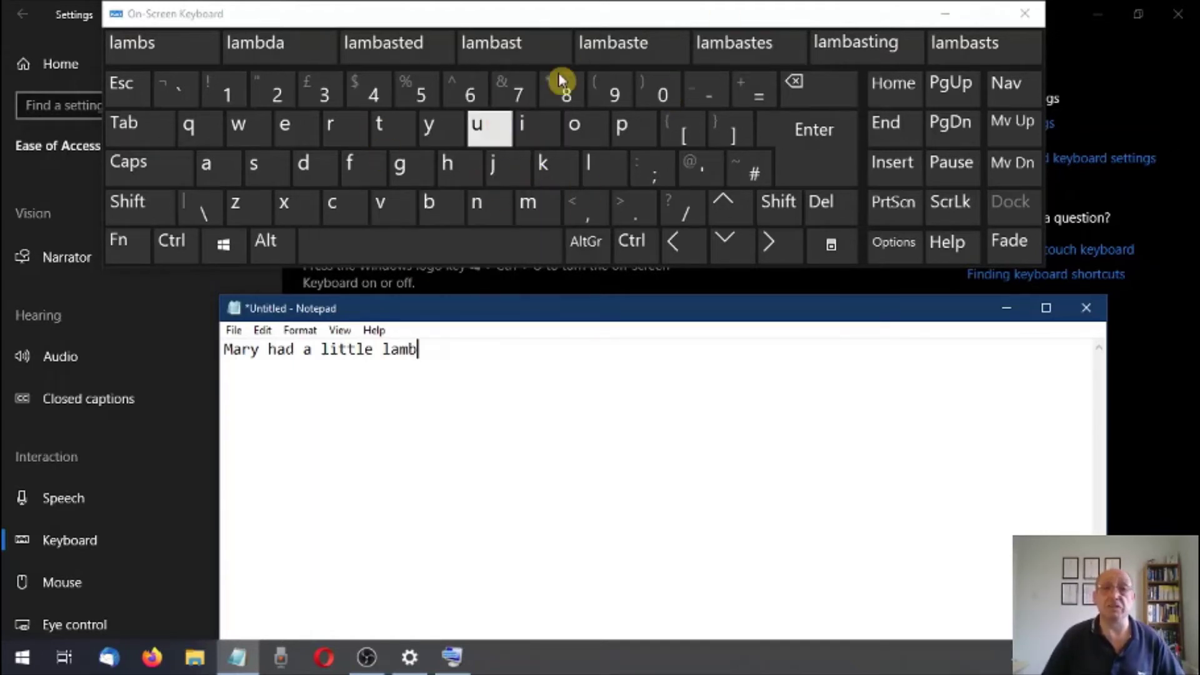
Close the On-Screen Keyboard and return to the Keyboard settings window
left_click(1023, 13)
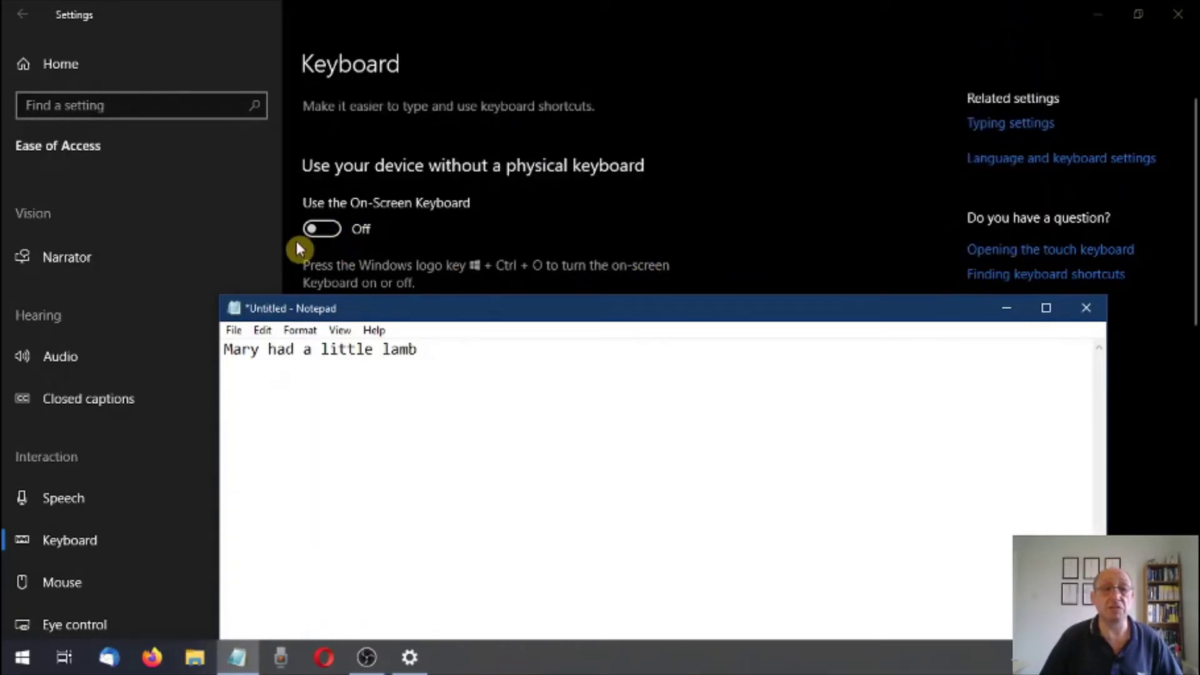
left_click(609, 203)
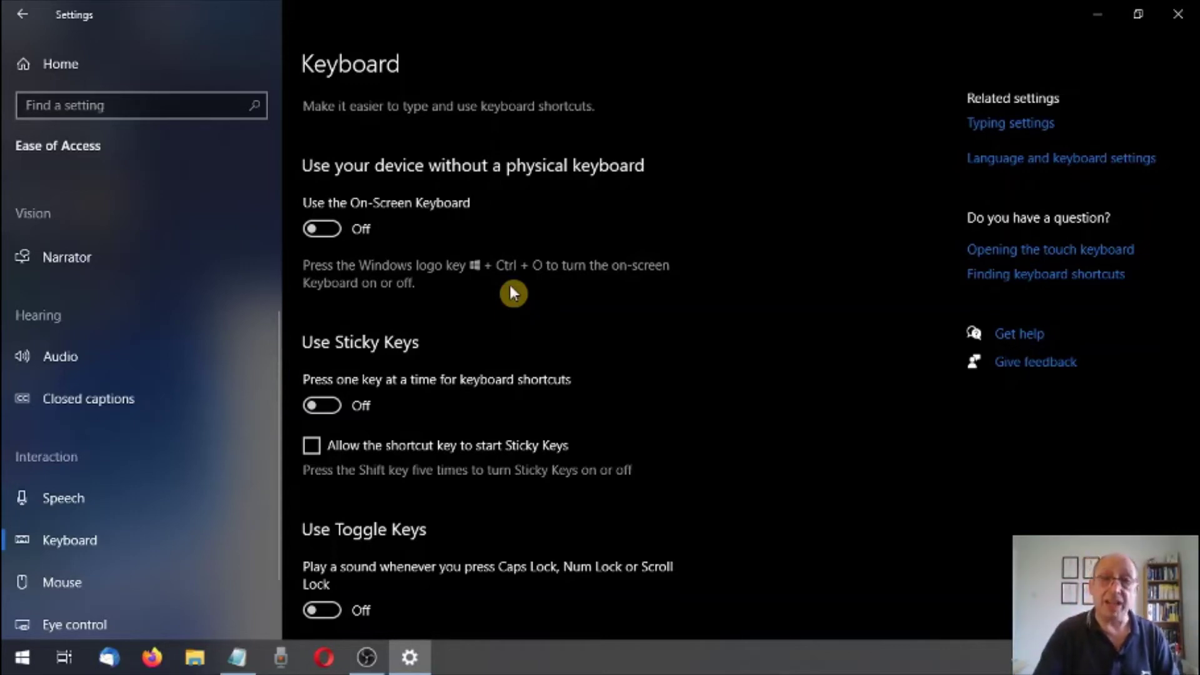
Toggle the On-Screen Keyboard on and back off through its system-wide shortcut
key("super+ctrl+o")
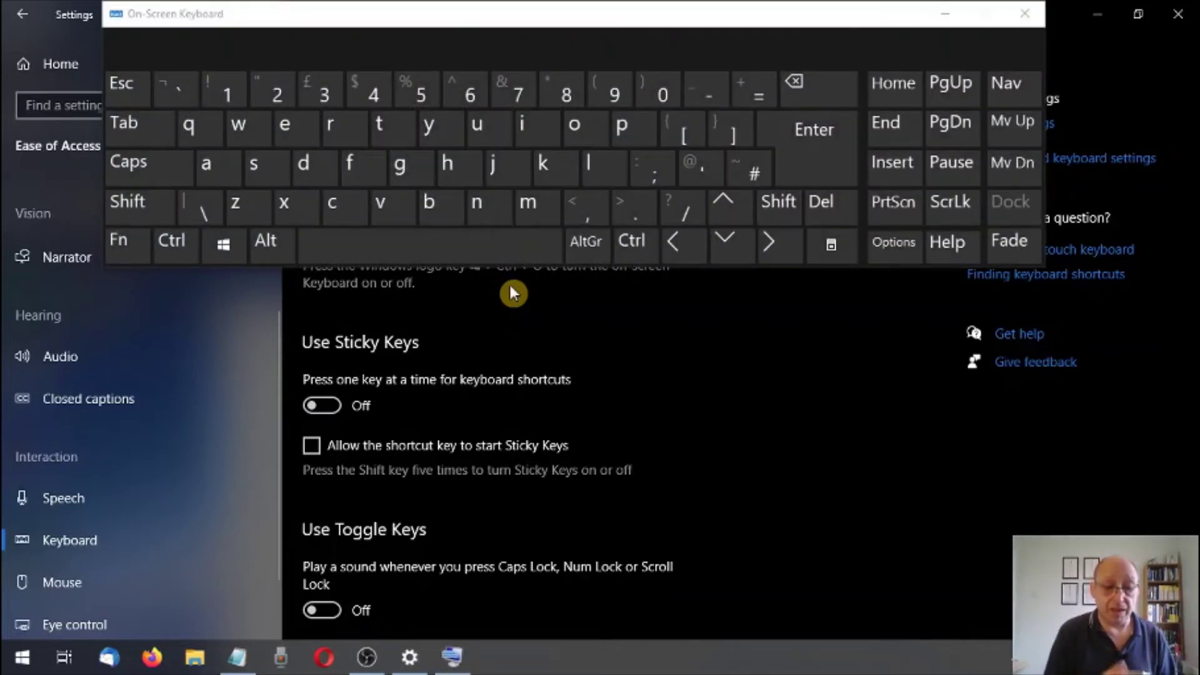
key("ctrl+alt")
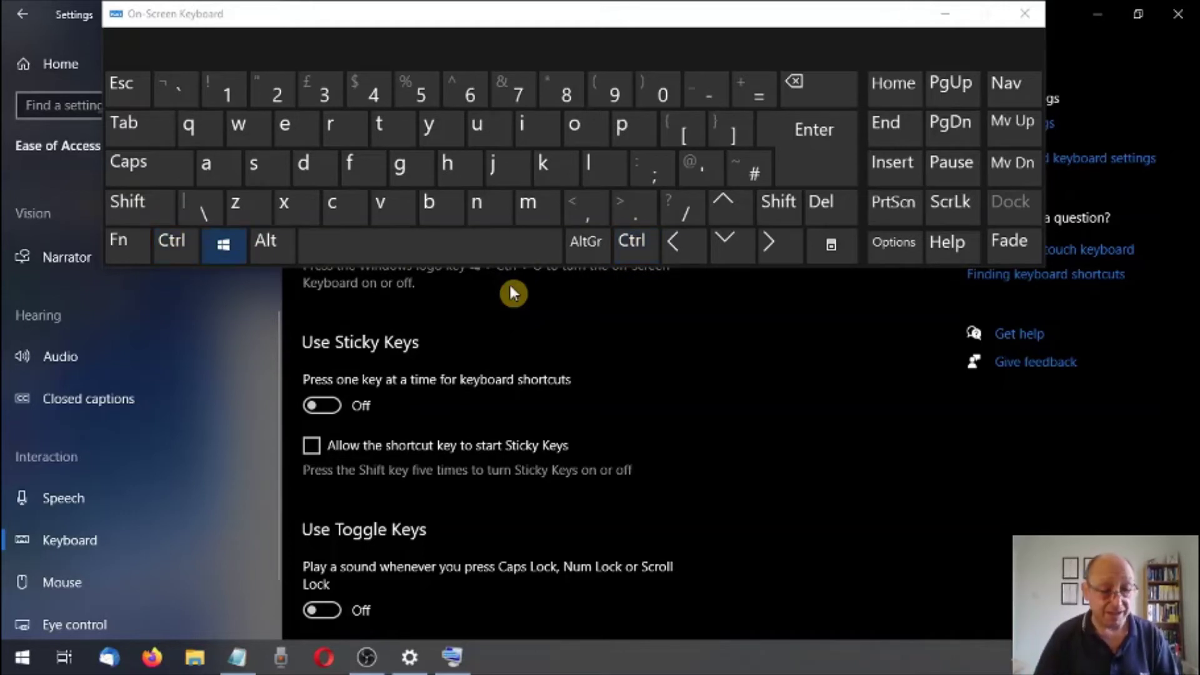
key("super+ctrl+o")
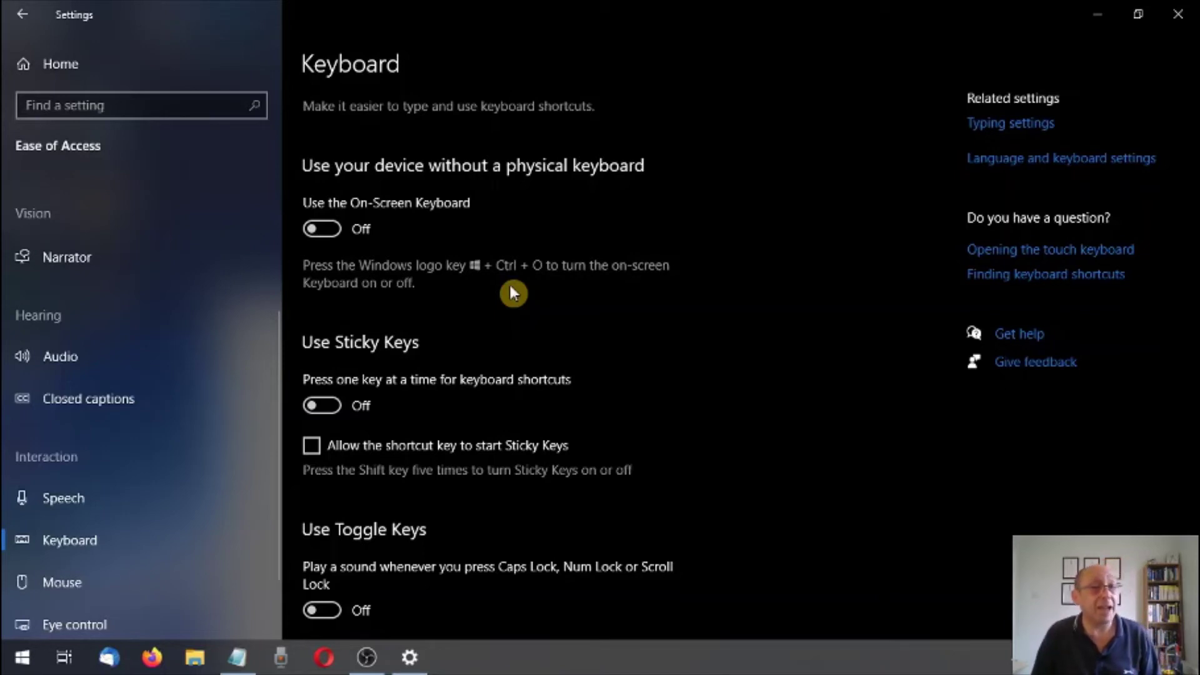
Turn on Sticky Keys and test opening and closing the On-Screen Keyboard with its shortcut one key at a time
left_click(325, 407)
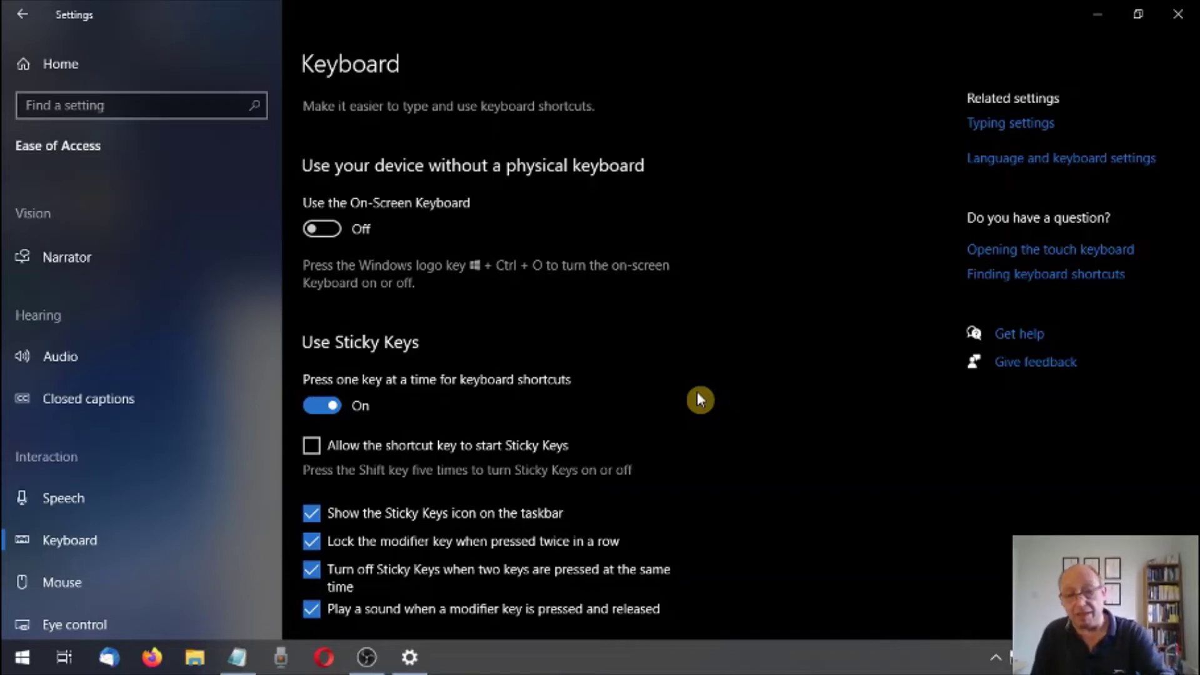
key("super+ctrl+o")
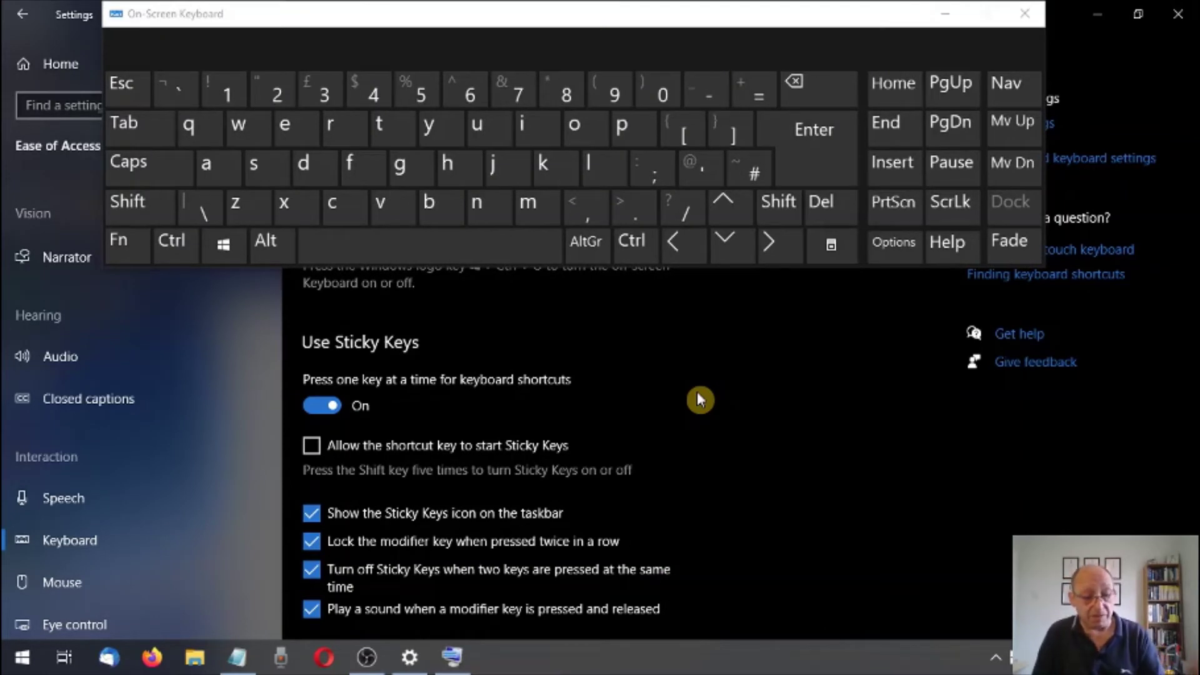
key("super")
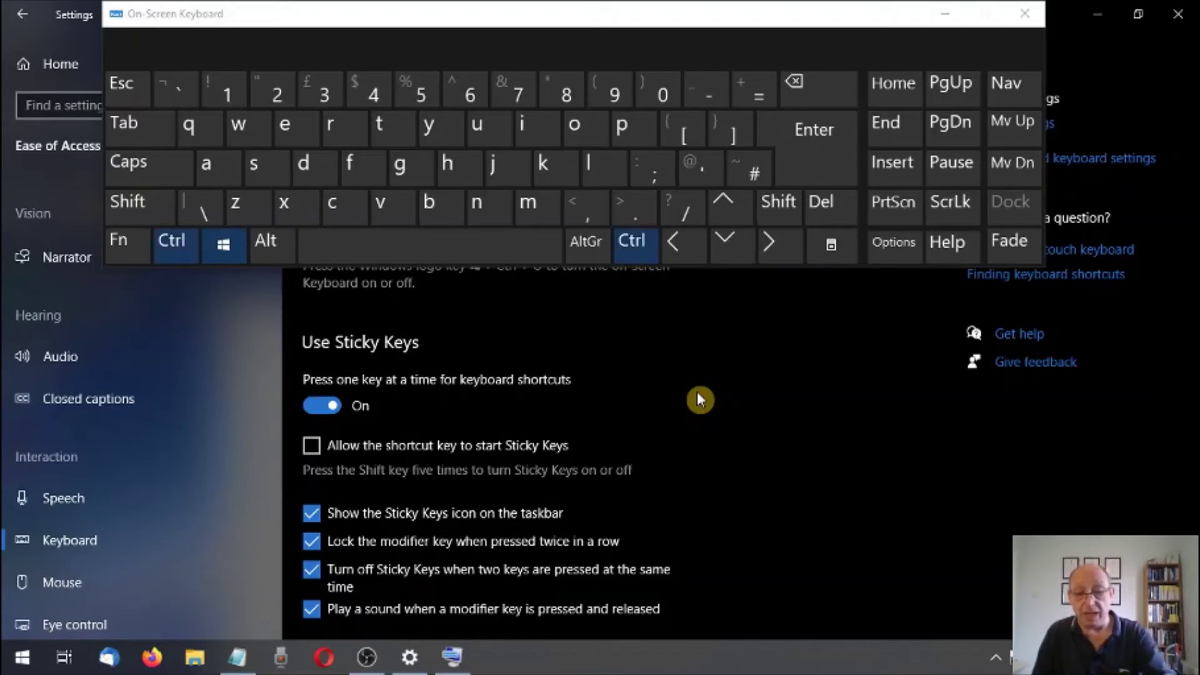
key("o")
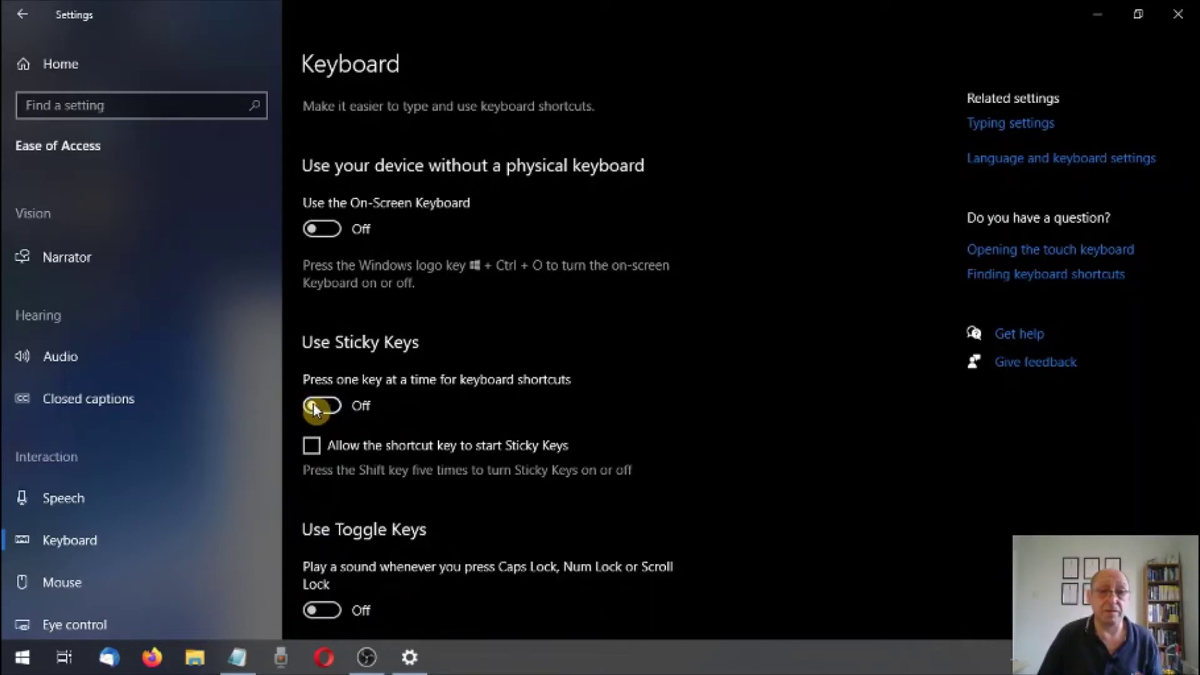
Review the Toggle Keys, Filter Keys and Print Screen shortcut options on the Keyboard page
scroll(689, 394, "down", 3)
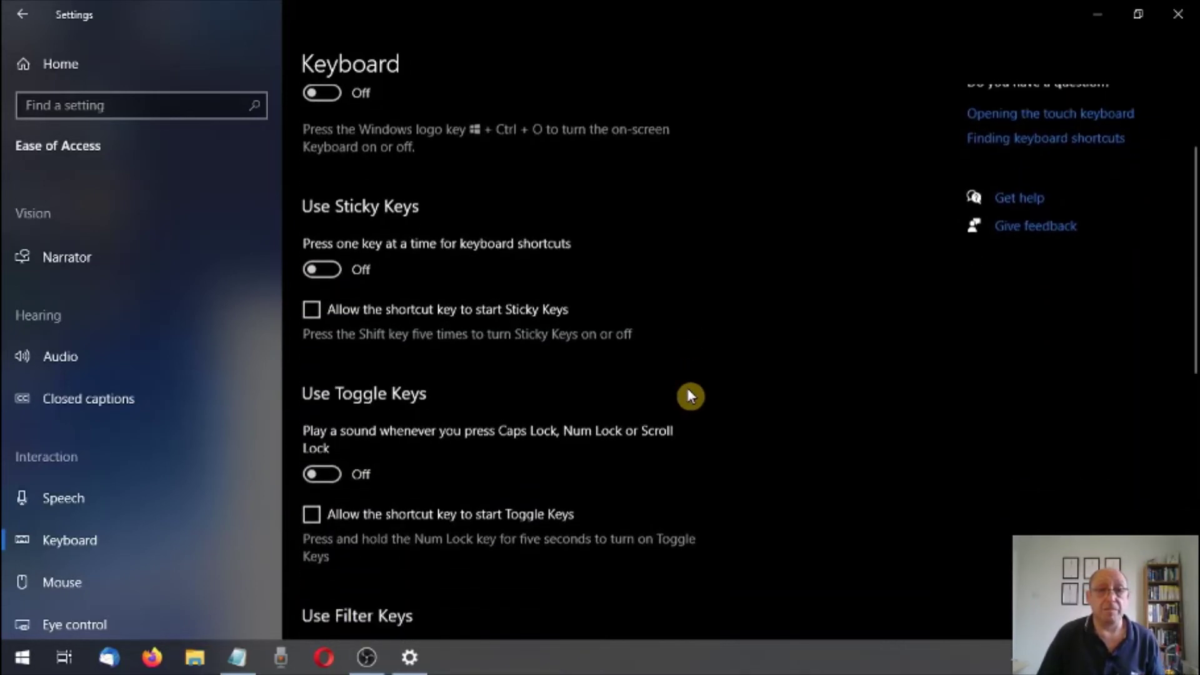
scroll(689, 395, "down", 2)
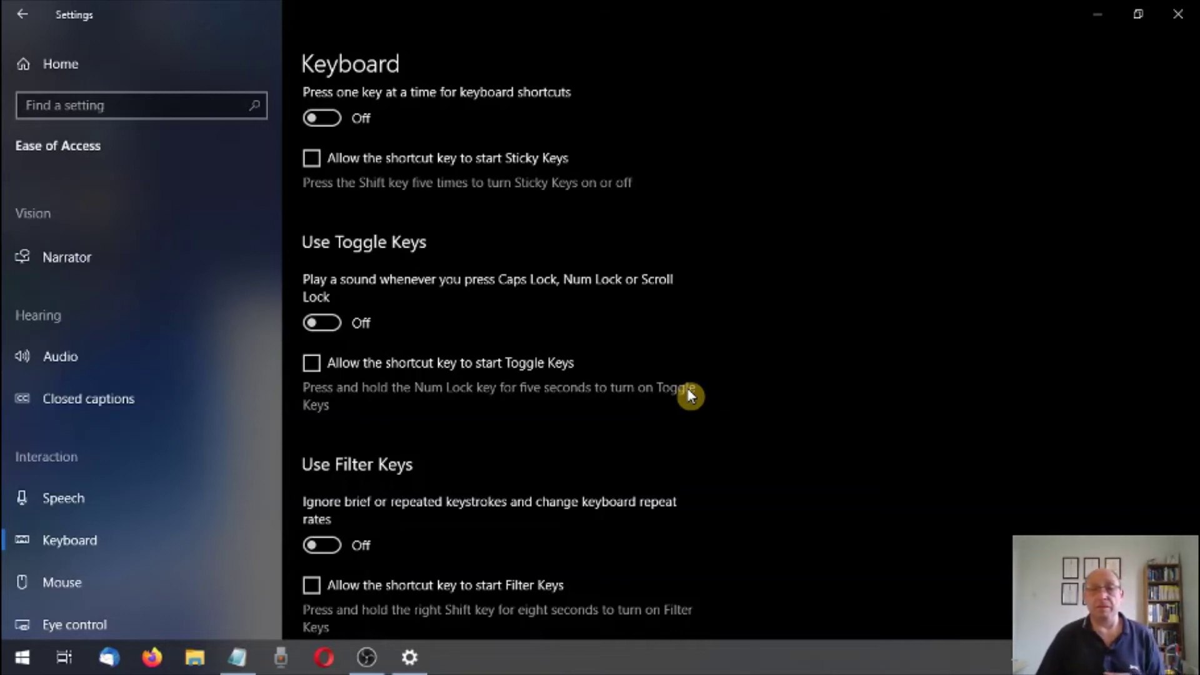
scroll(688, 393, "down", 6)
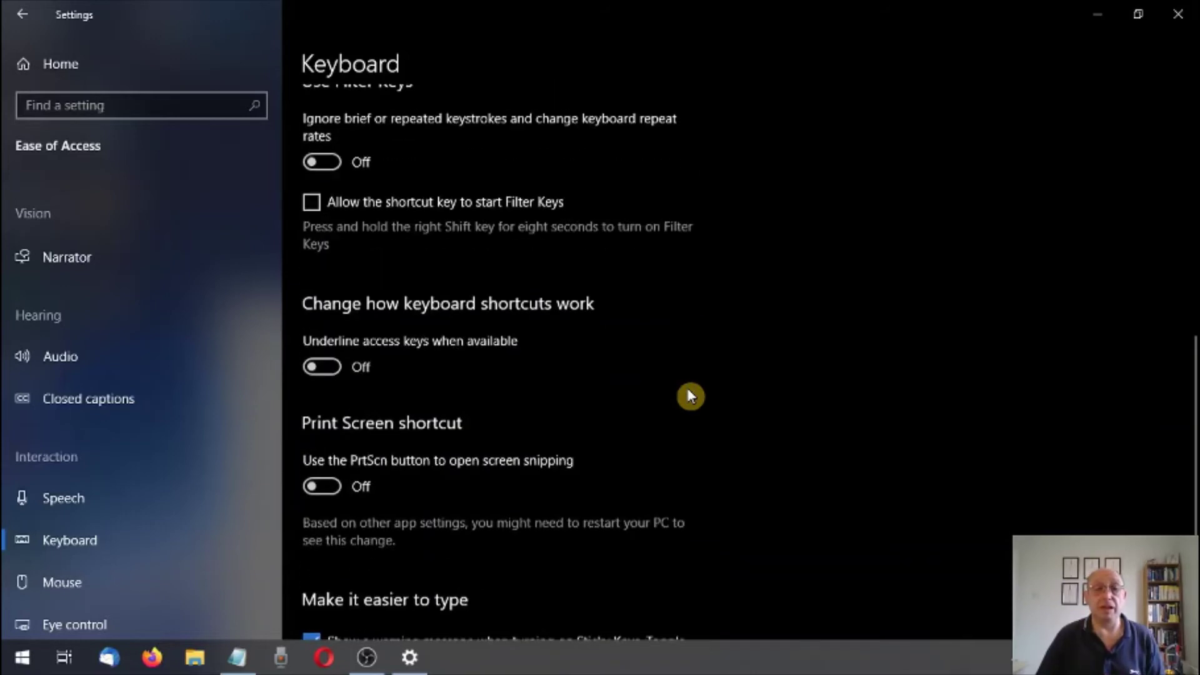
scroll(690, 395, "up", 8)
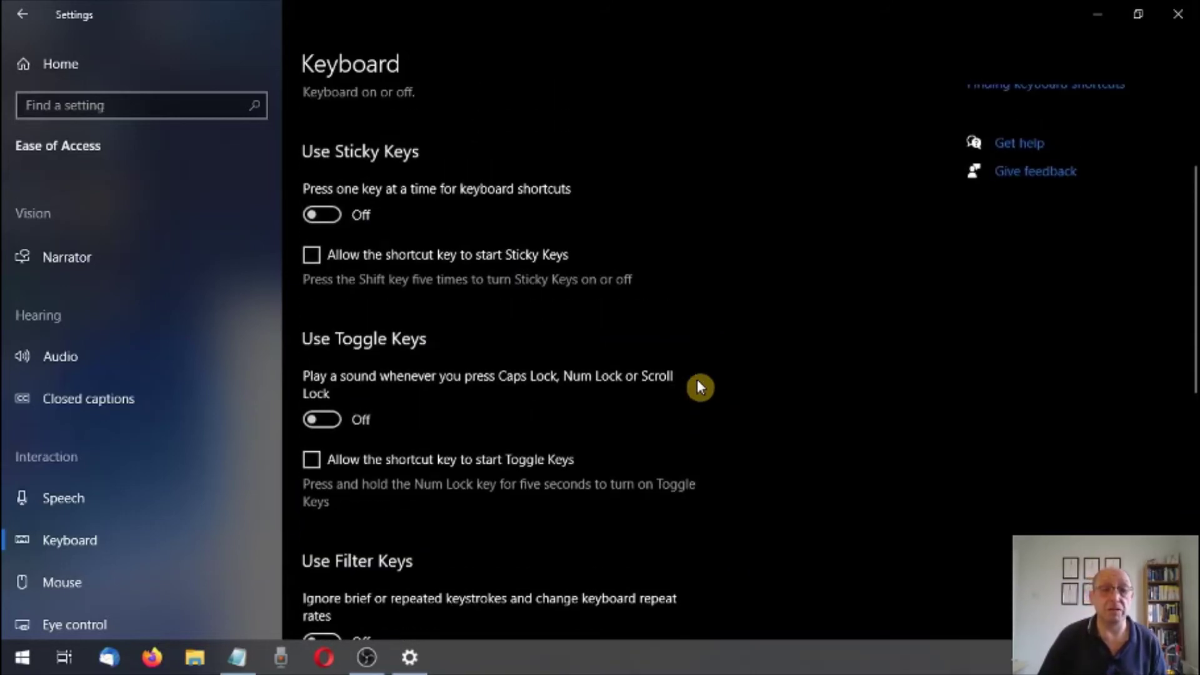
Set the visual alert for notifications in the Audio settings to Flash the entire screen
scroll(697, 381, "down", 2)
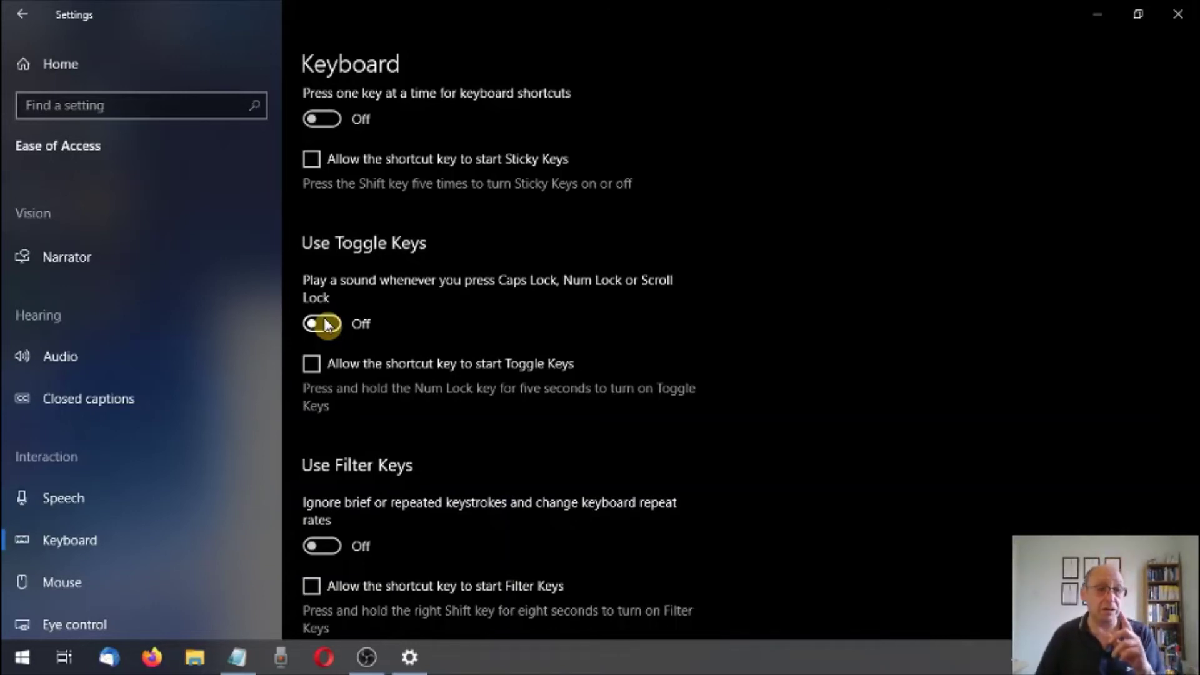
left_click(75, 361)
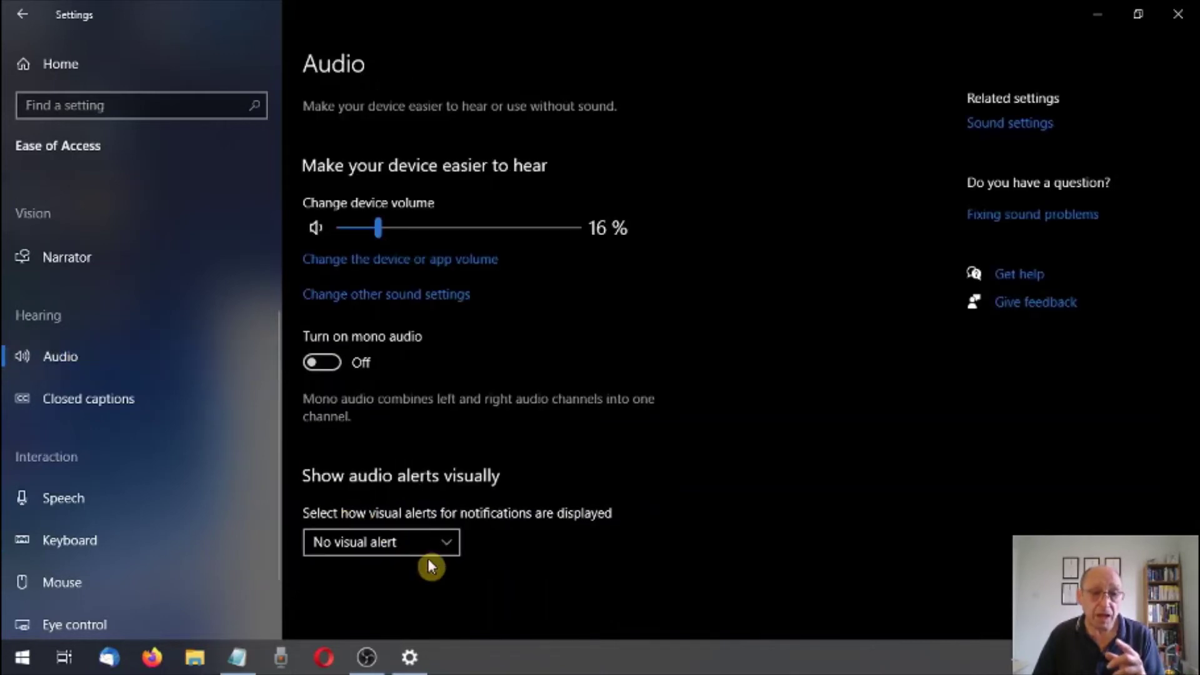
left_click(450, 543)
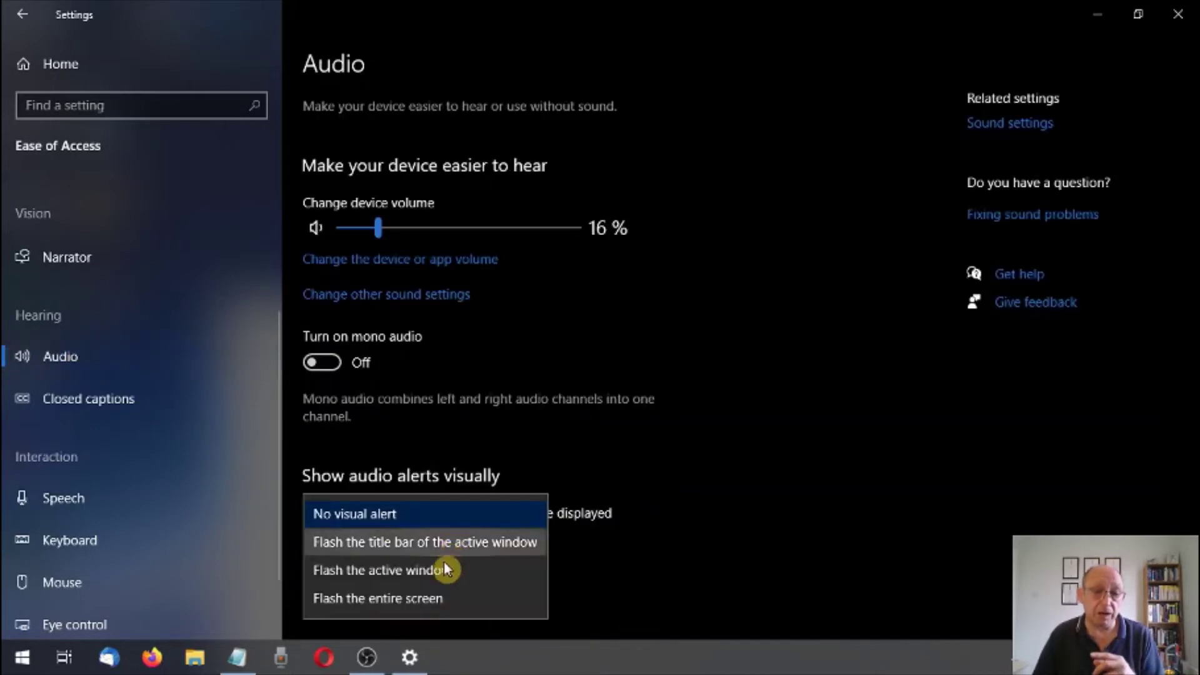
left_click(427, 596)
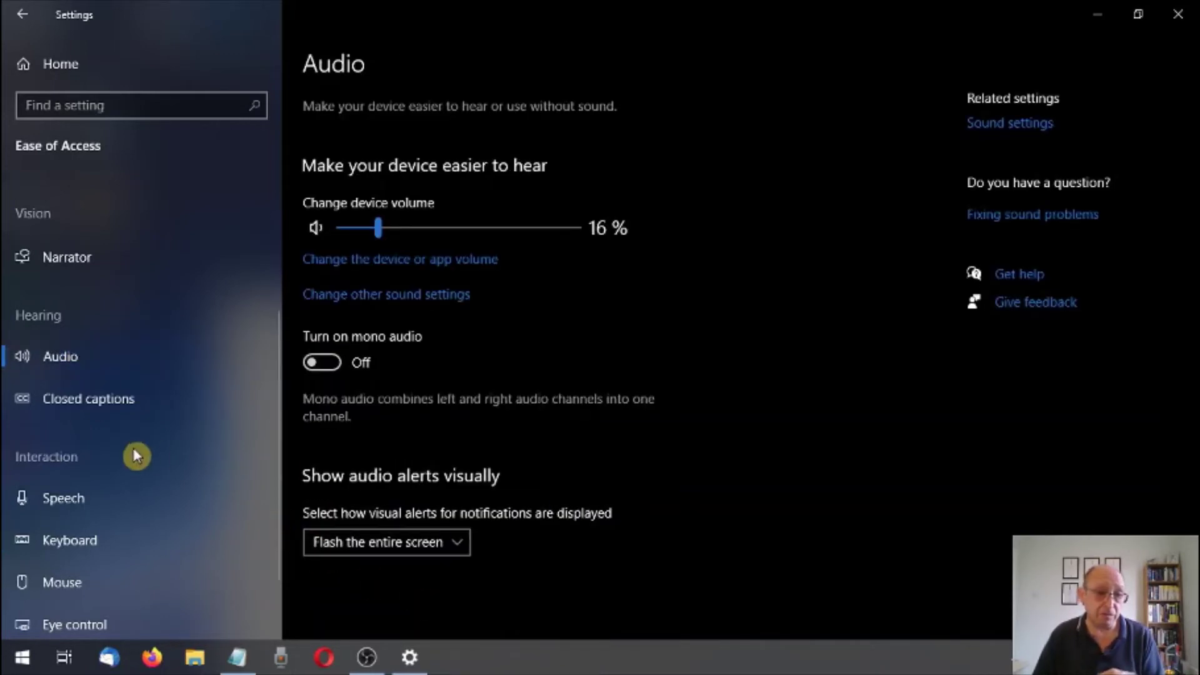
Turn on Toggle Keys in the Keyboard settings and test it by switching Caps Lock on and off several times
left_click(93, 540)
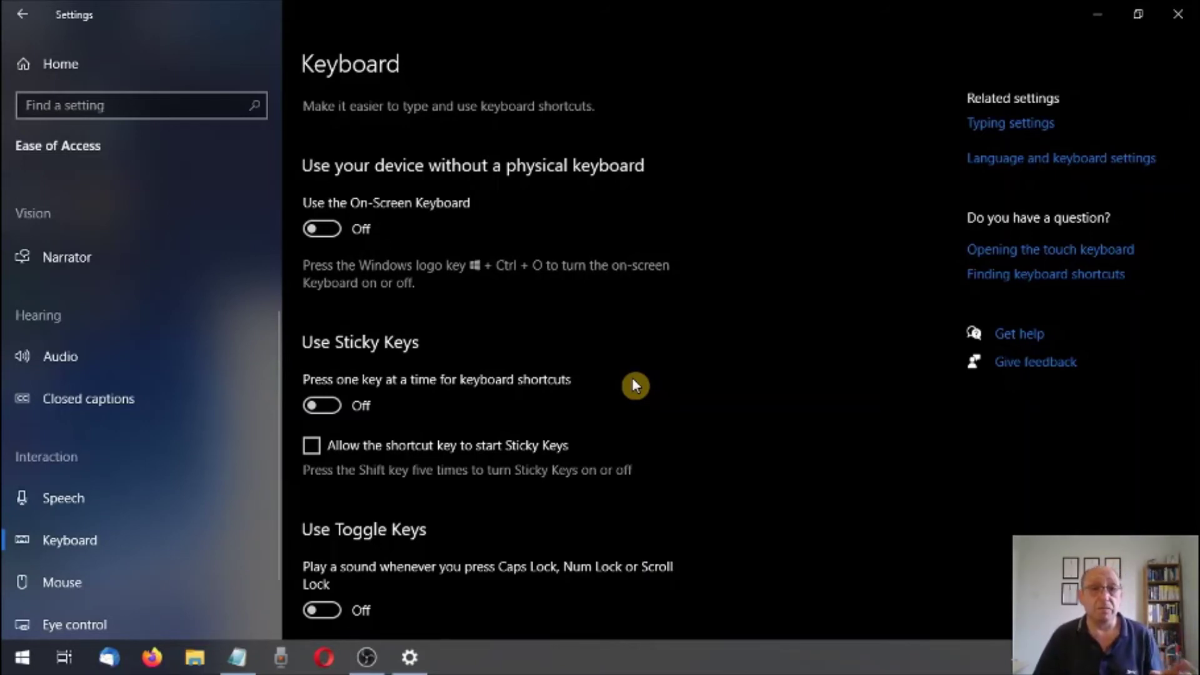
scroll(633, 380, "down", 2)
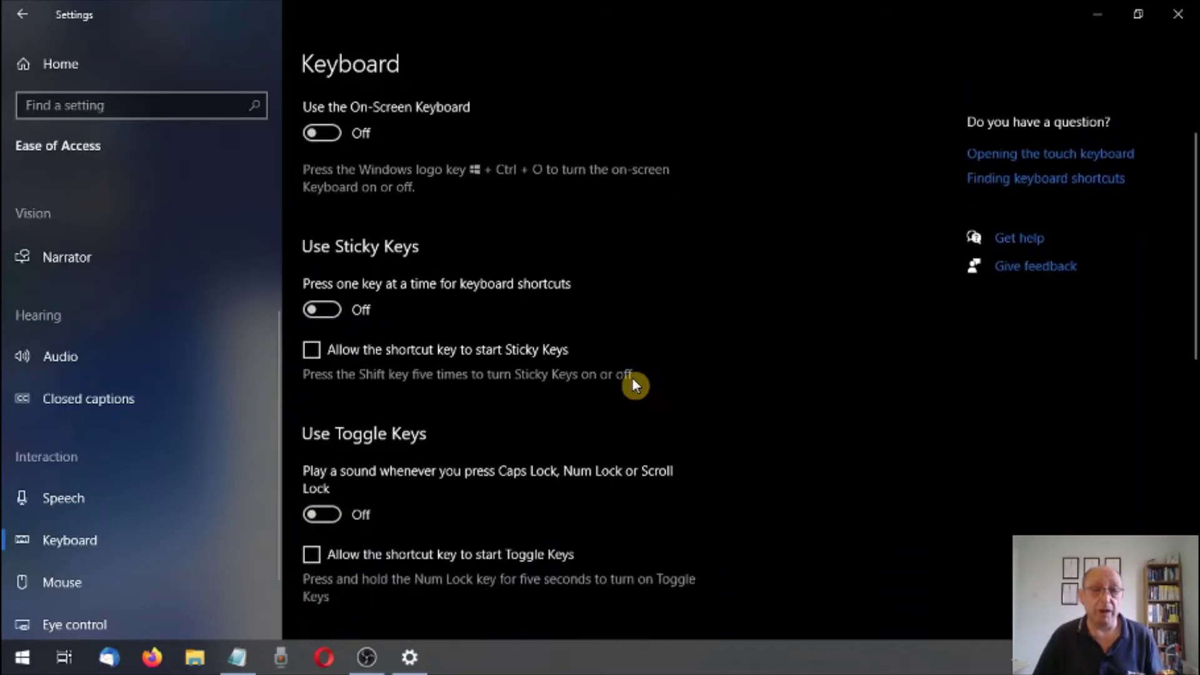
scroll(633, 382, "down", 2)
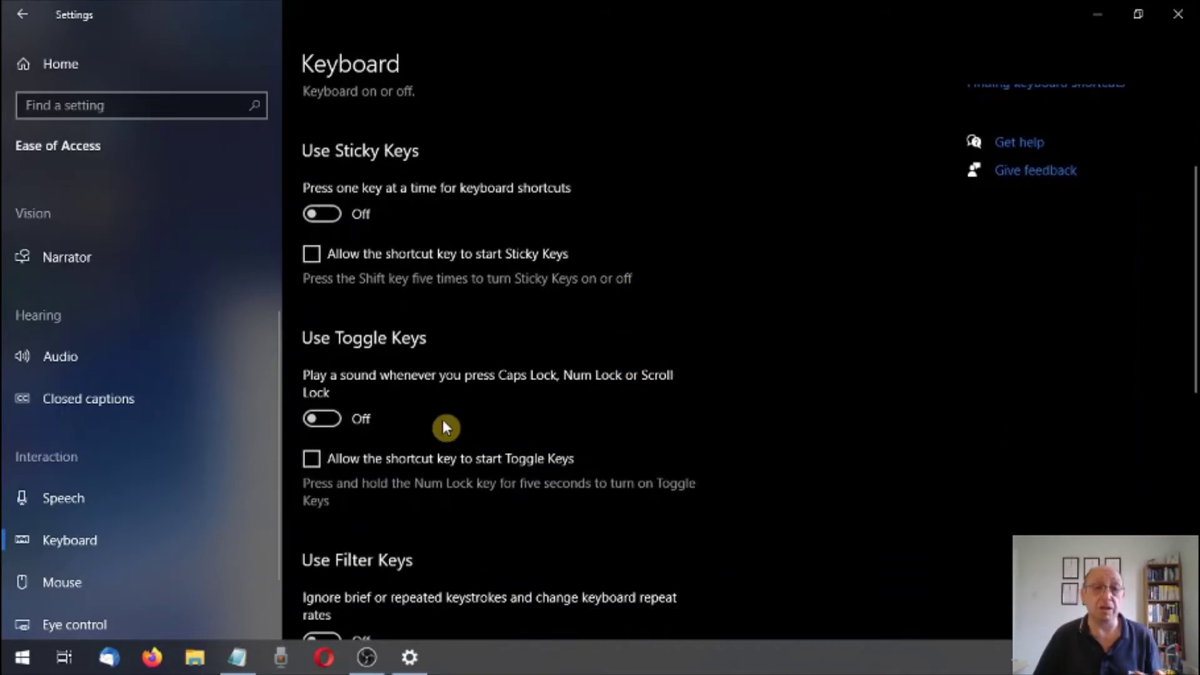
left_click(322, 420)
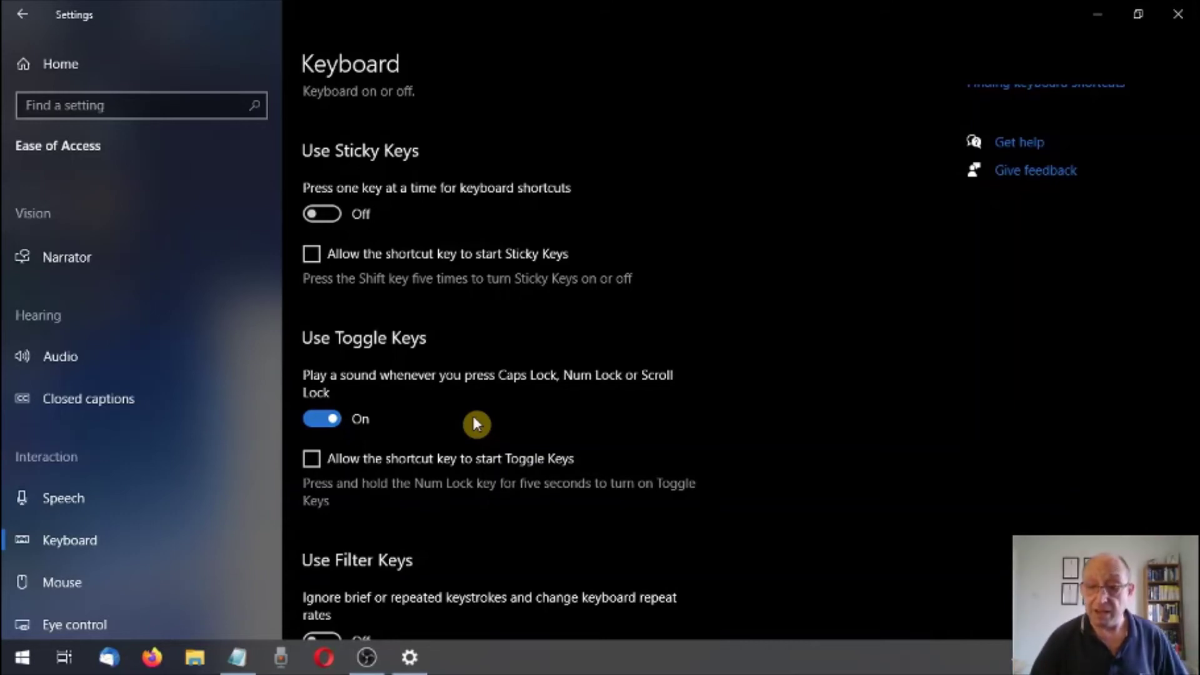
key("Caps_Lock")
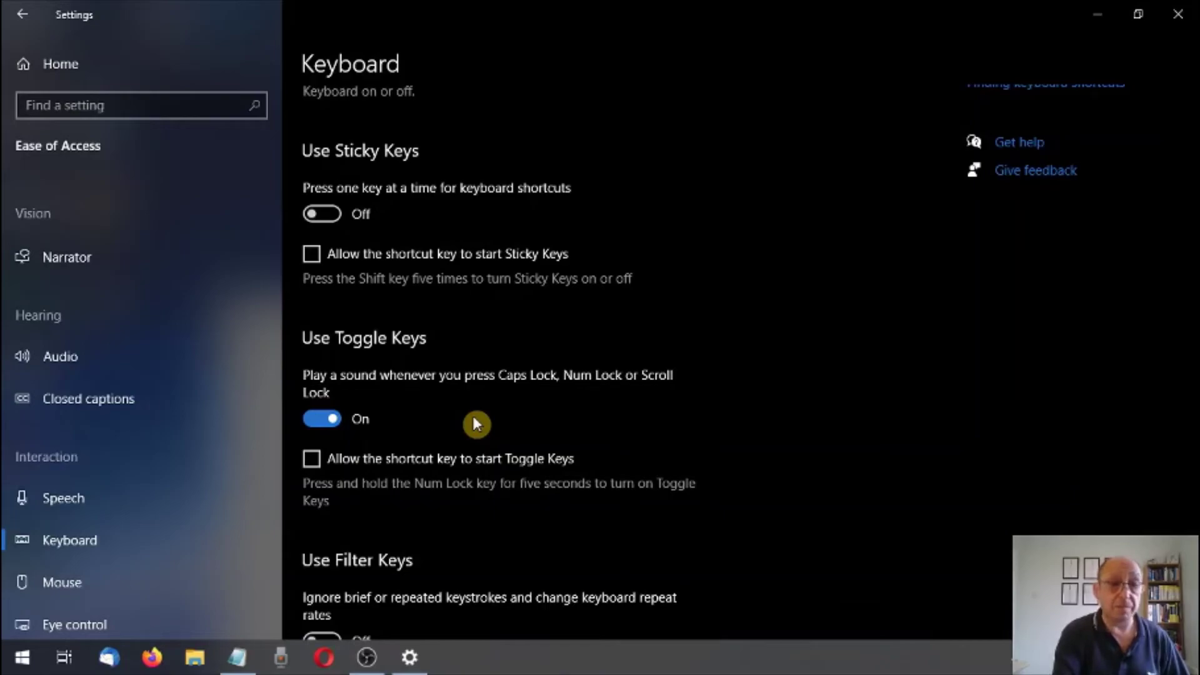
key("Caps_Lock")
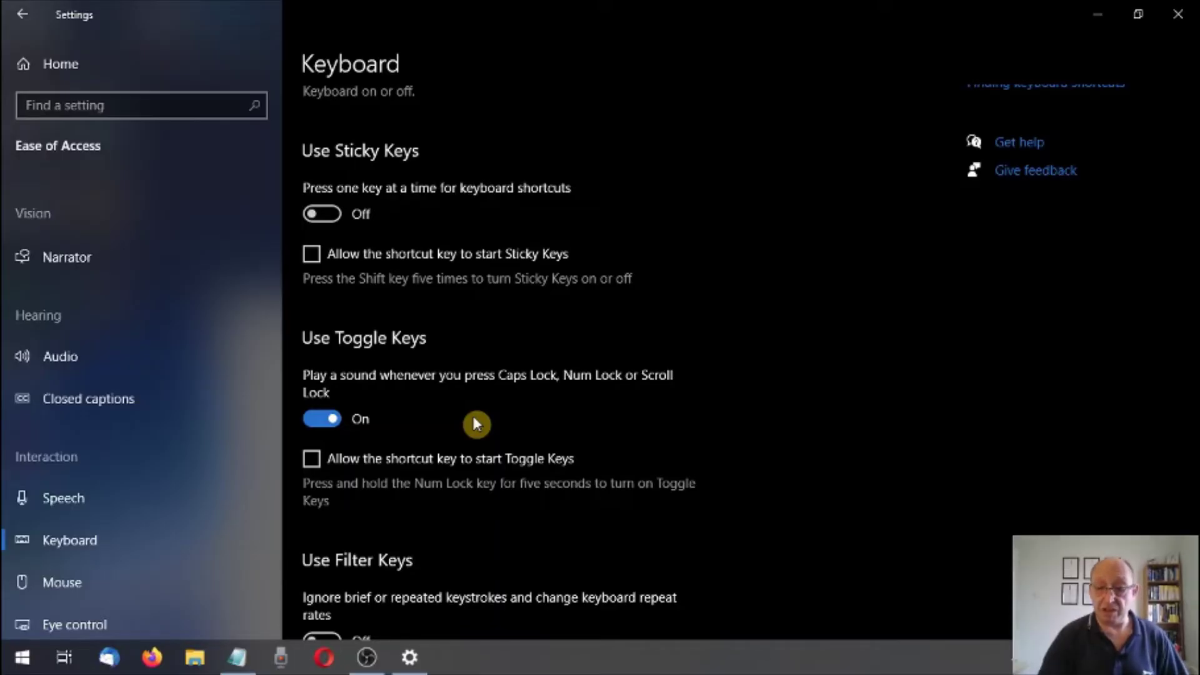
key("Caps_Lock")
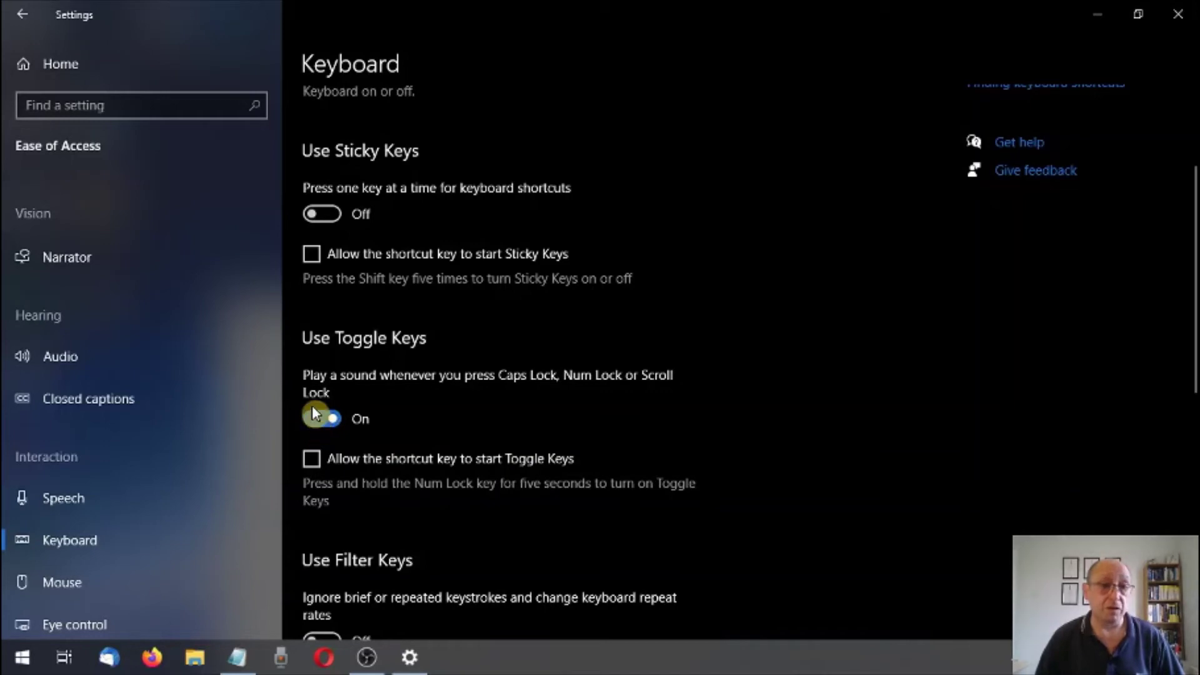
Set the visual alert for notifications in the Audio settings back to No visual alert
left_click(100, 357)
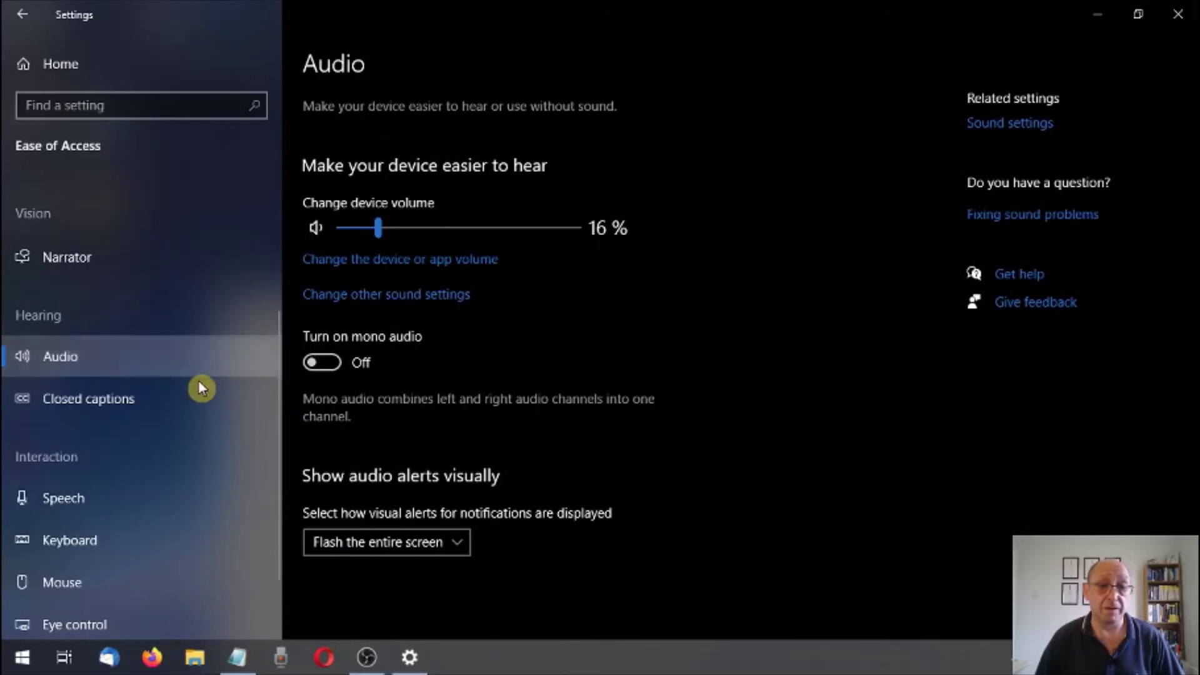
left_click(452, 546)
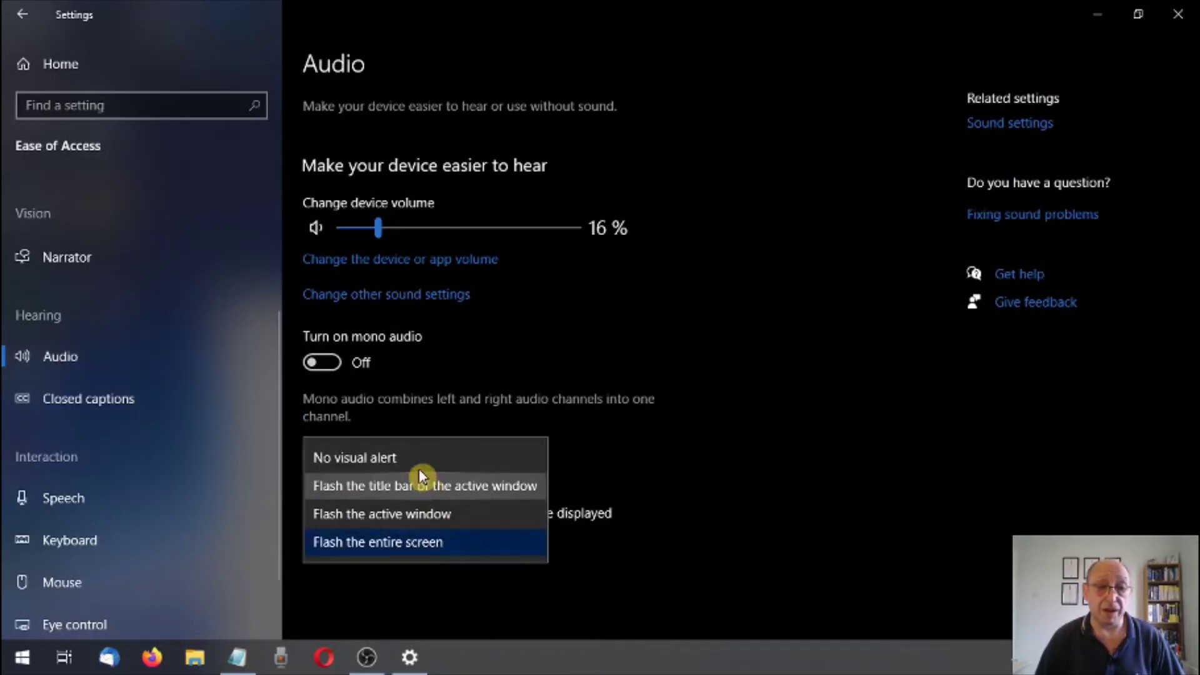
left_click(410, 460)
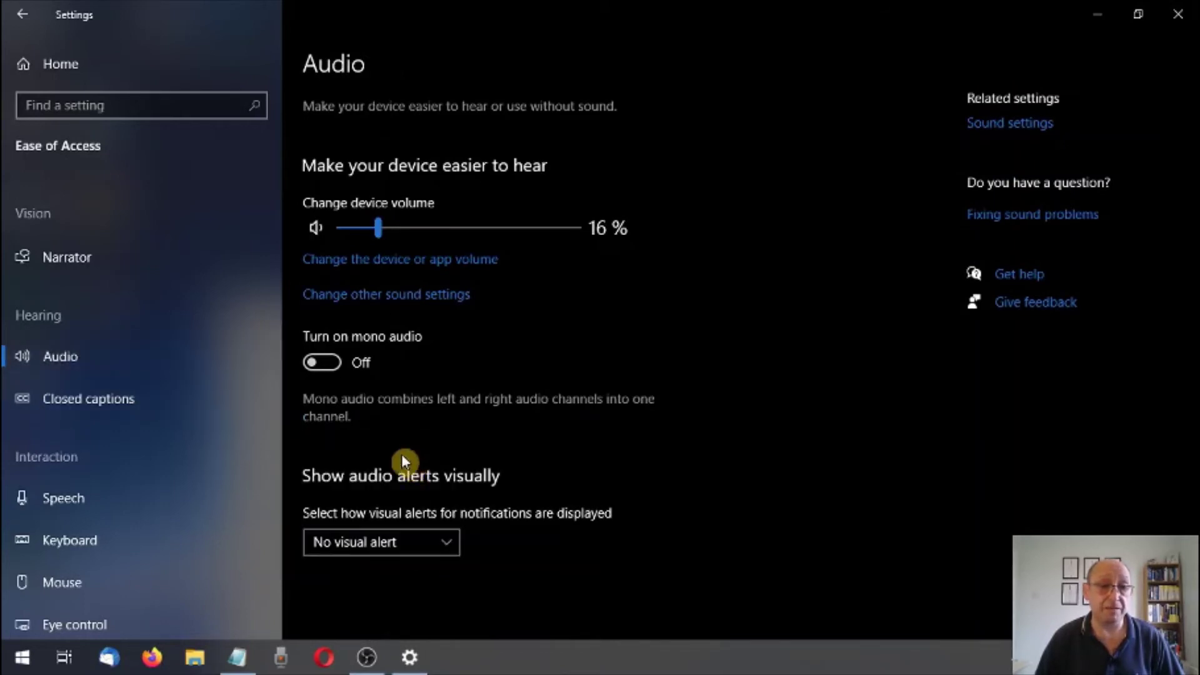
Return to the Keyboard settings and turn off Toggle Keys
left_click(117, 544)
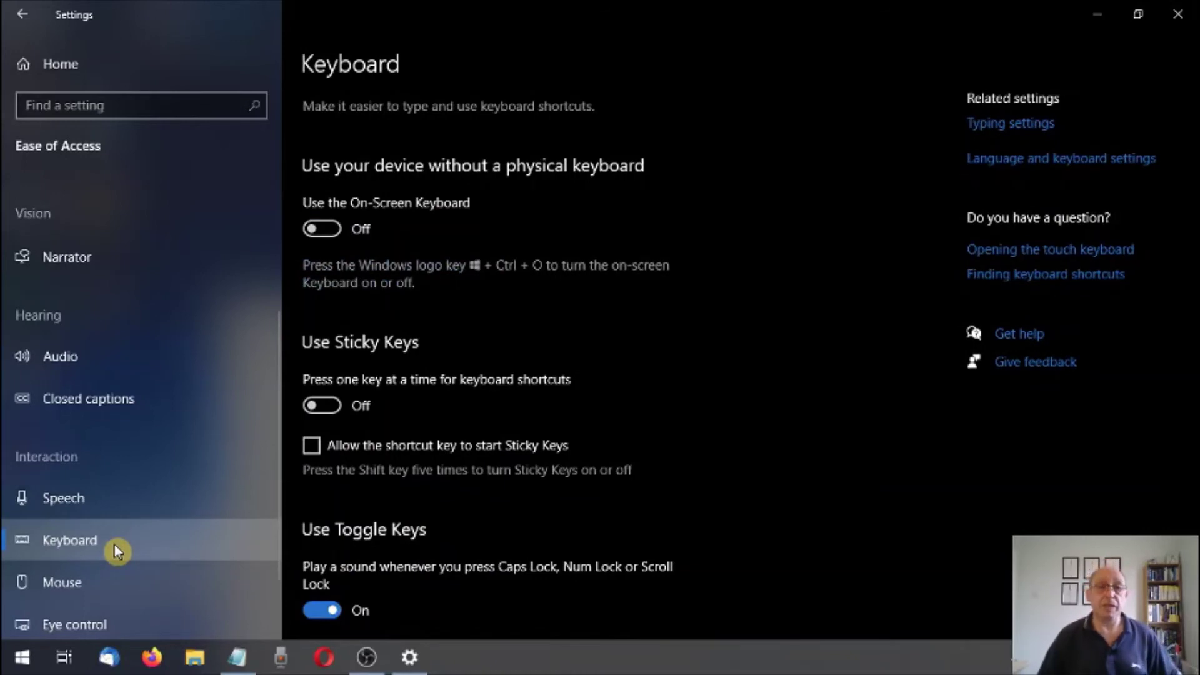
scroll(572, 391, "down", 5)
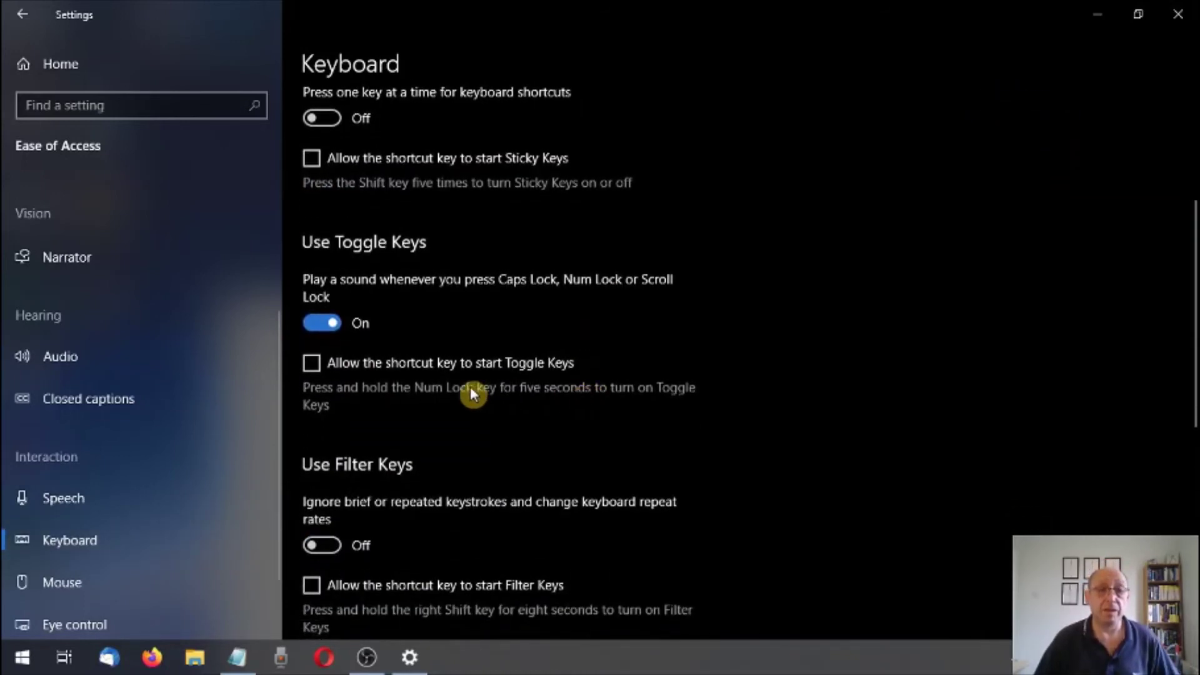
left_click(316, 324)
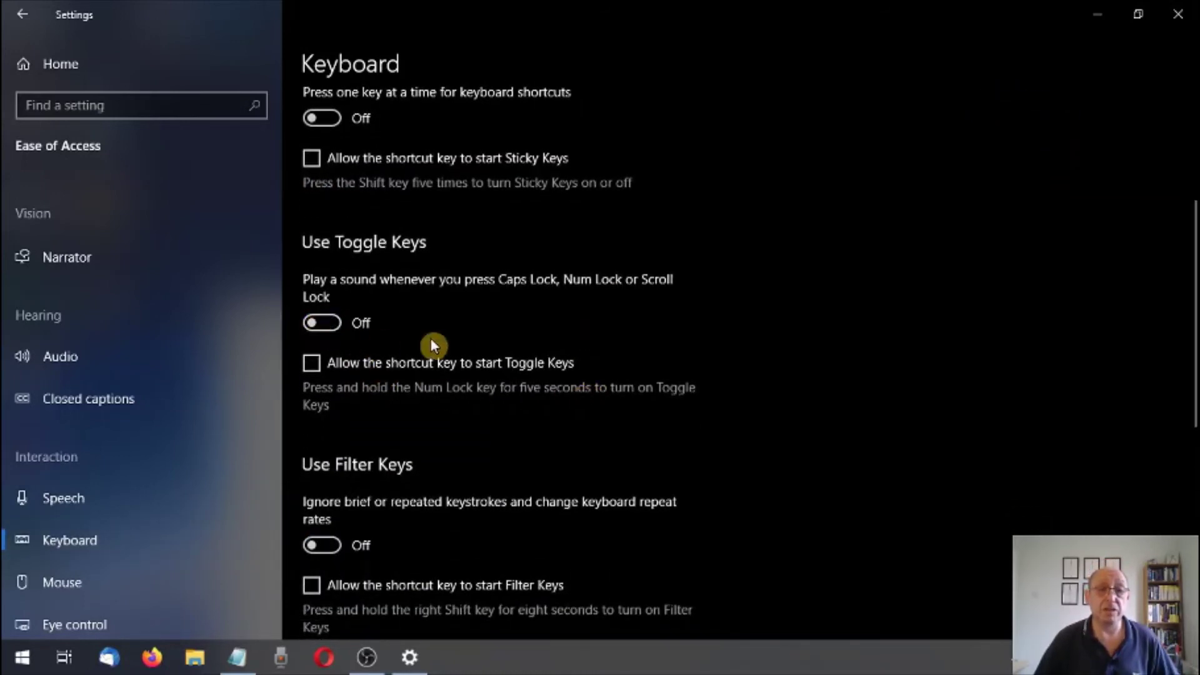
Switch to Notepad and, with Filter Keys off, enter a long run of repeated Q below the existing text, followed by repeated A and one S
scroll(437, 344, "down", 3)
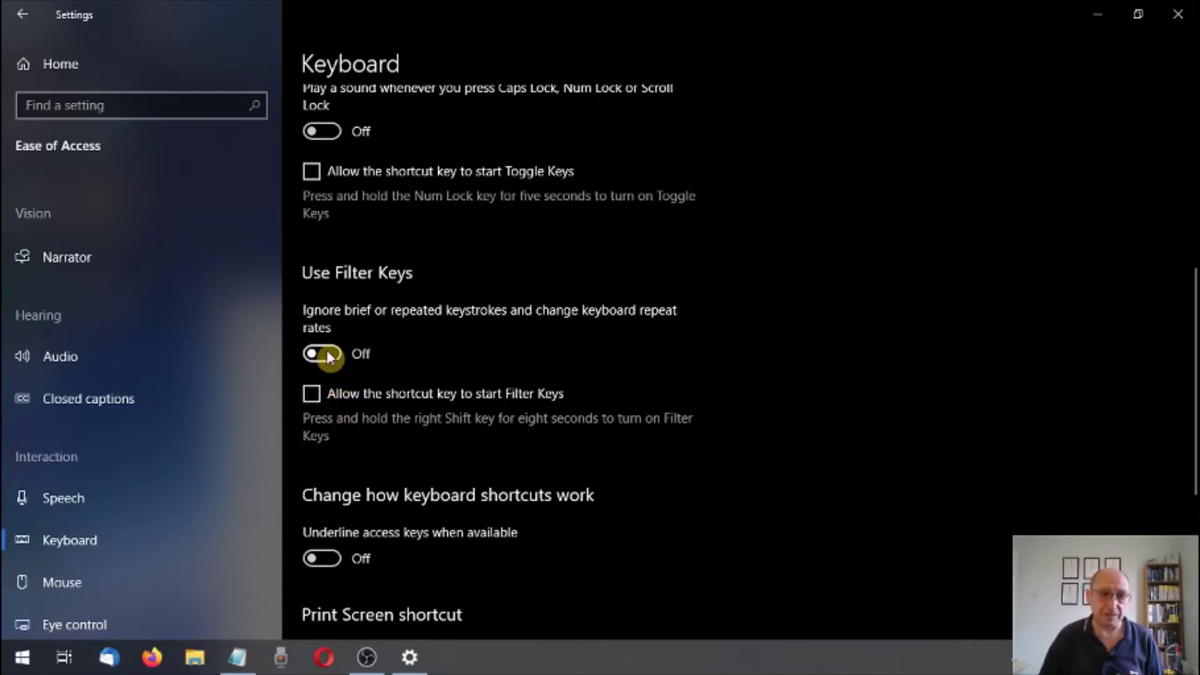
left_click(232, 663)
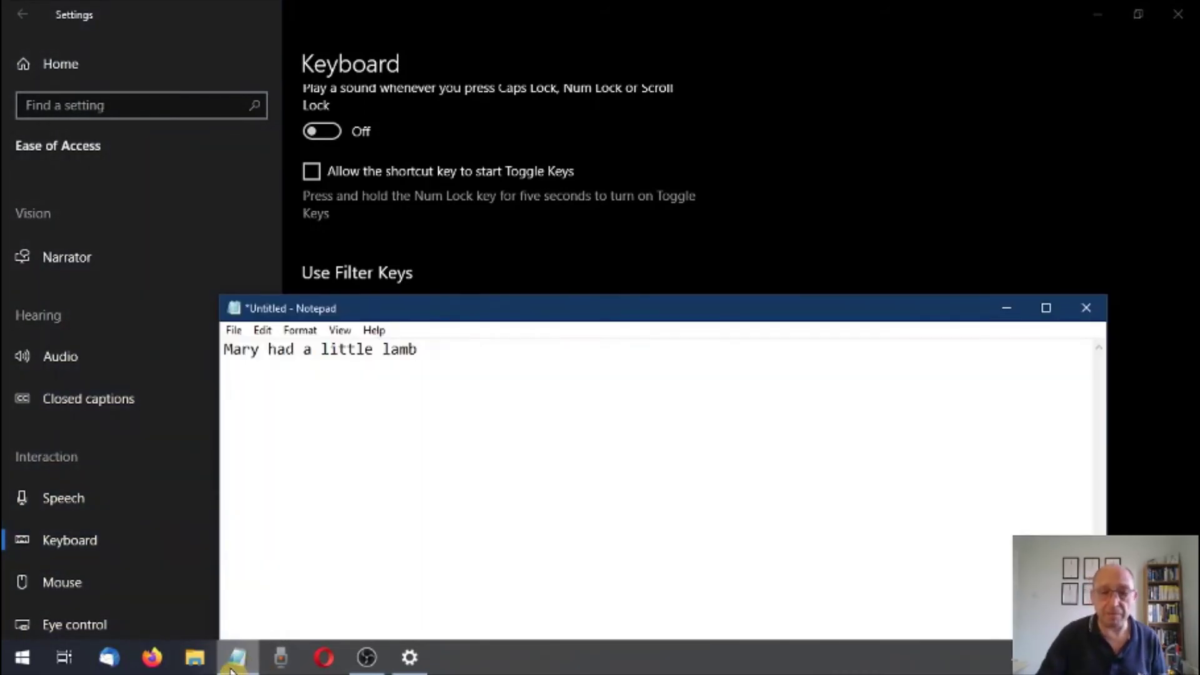
key("Return")
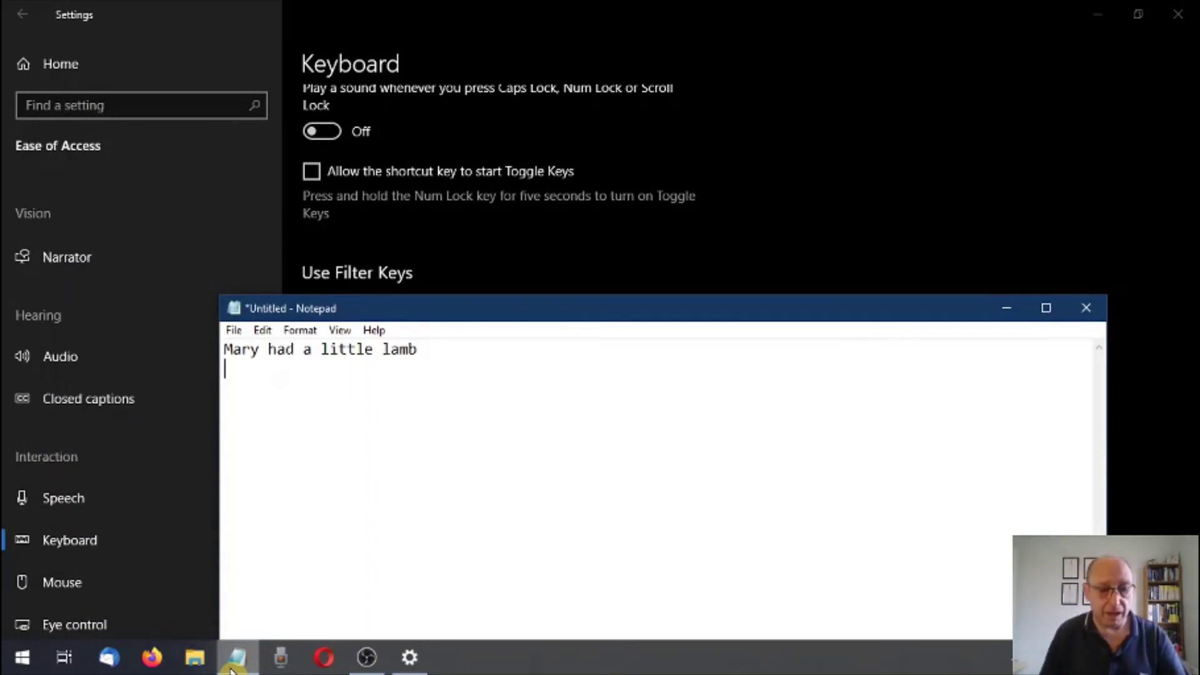
type("Q")
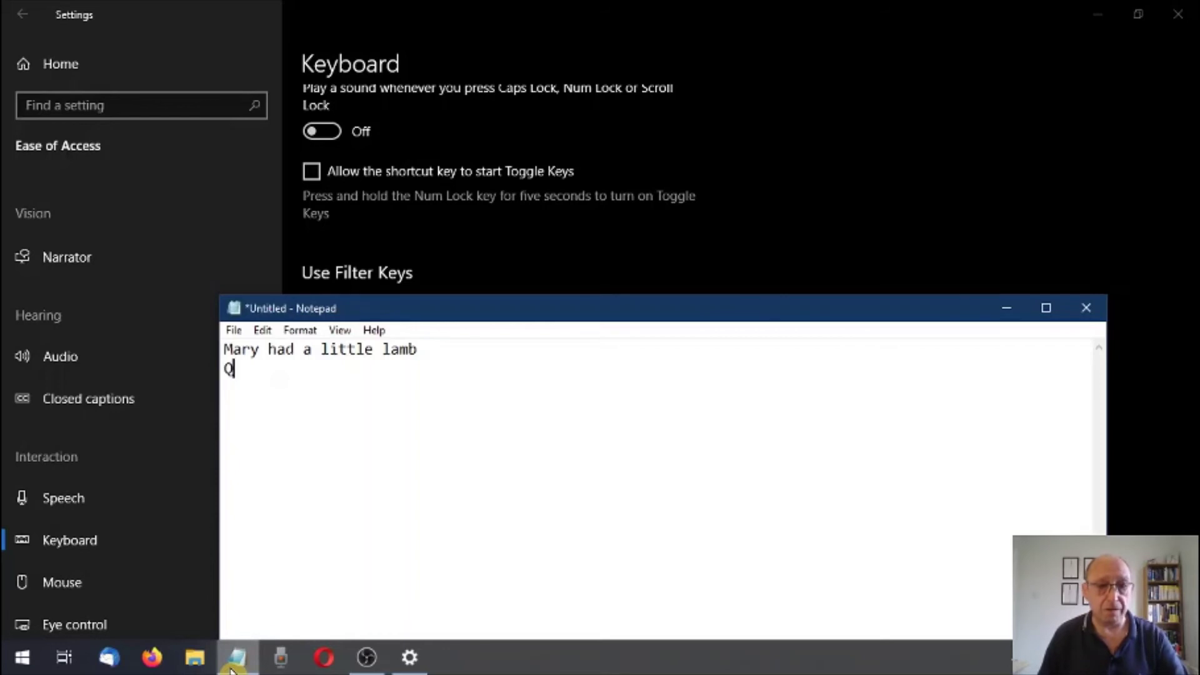
type("QQQQQQQQQQQQQQQQQQQQQQQQQQQQQQQQQQQQQQQQQQQQQQQQQQQQQQQQQQQQQQQ")
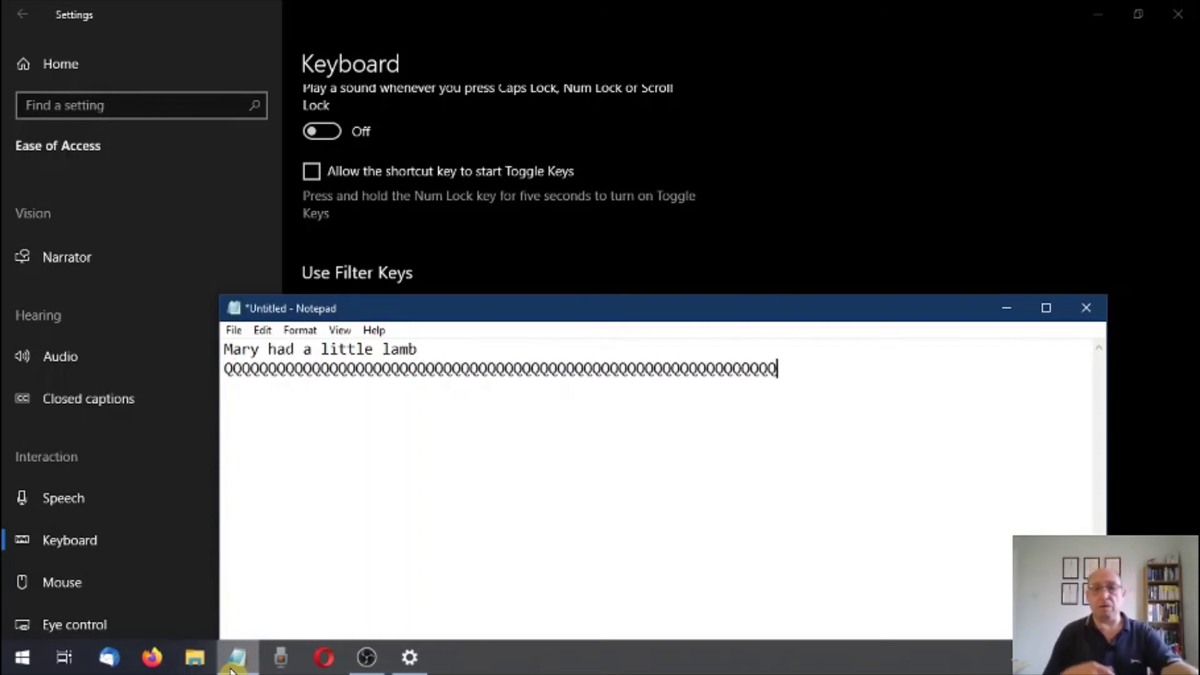
type("QQQQQQQQQQQQQQQQQQQQQQQQQQQQQQQQQQQQQQQQQQQQQQQQQQQQQQQQQQQQQQQQQQQQQQQQQQQQQQQQQQQQQQQQQQQQQQQQQQQQQQQQQQQQQQQQQQQQQQQQQQQQQQQQQ")
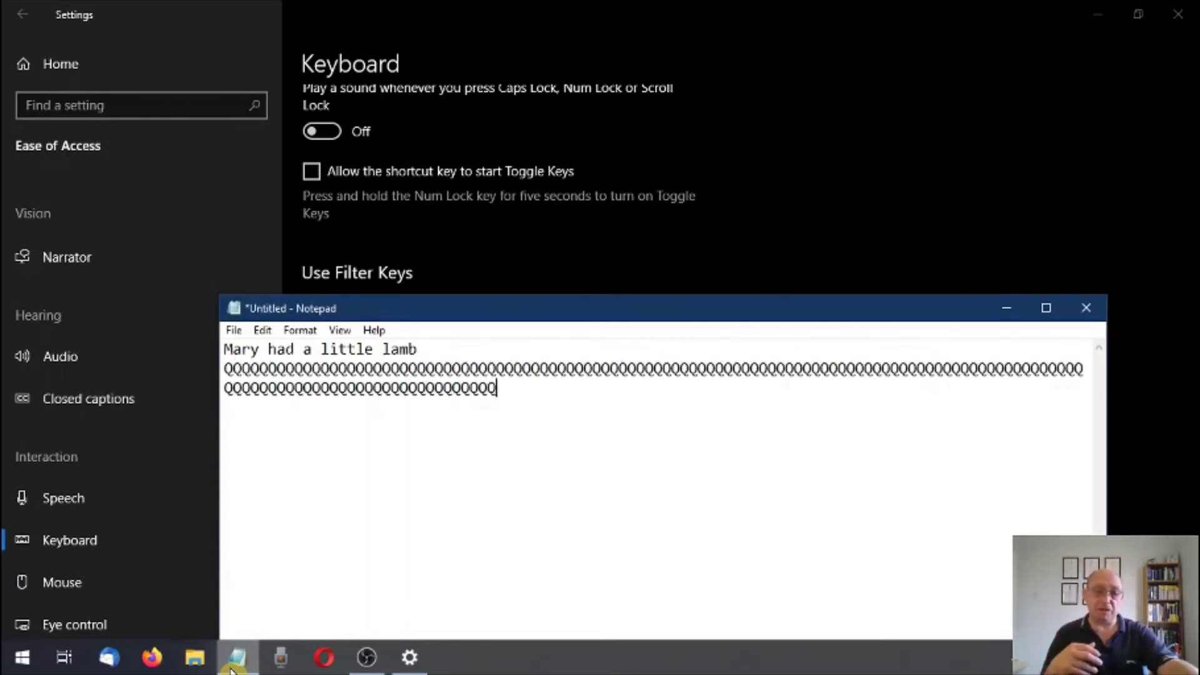
type("QQQQQQQQQQQQQQQQQQQQQQQQQQQQQQQQQQQ")
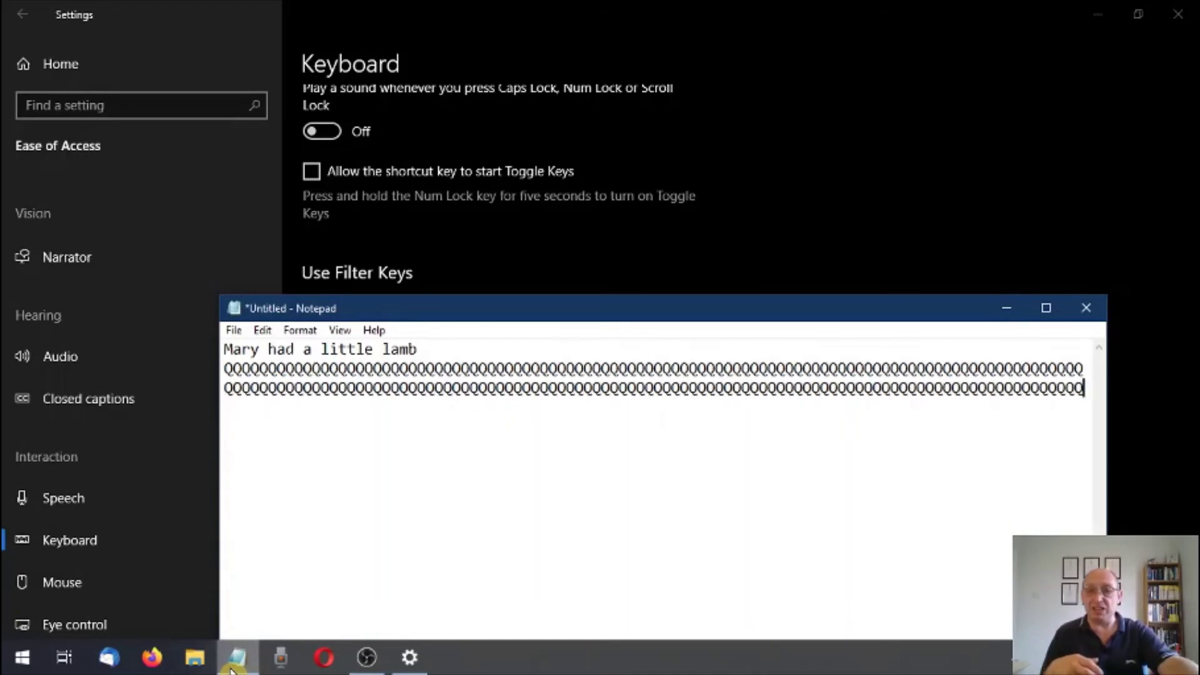
type("QQQQQQQQQQQQQQQQQQQQQQQQQQQQQQQQQQQQQQQQQQ")
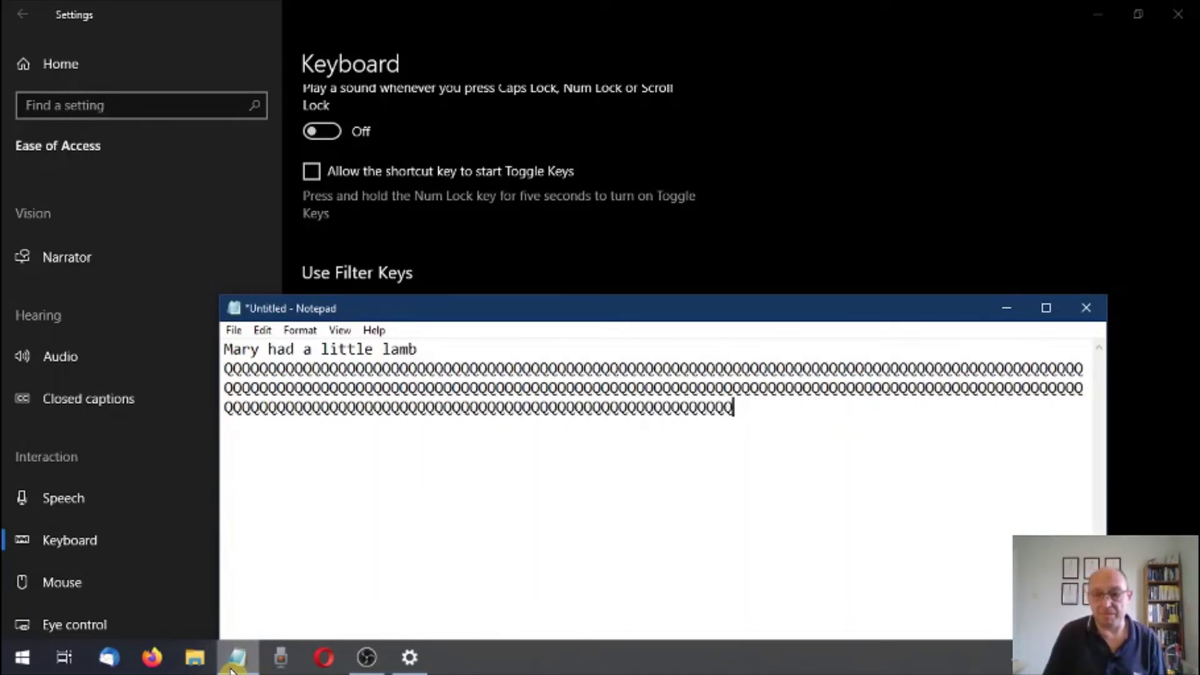
type("AAAAAAAAAS")
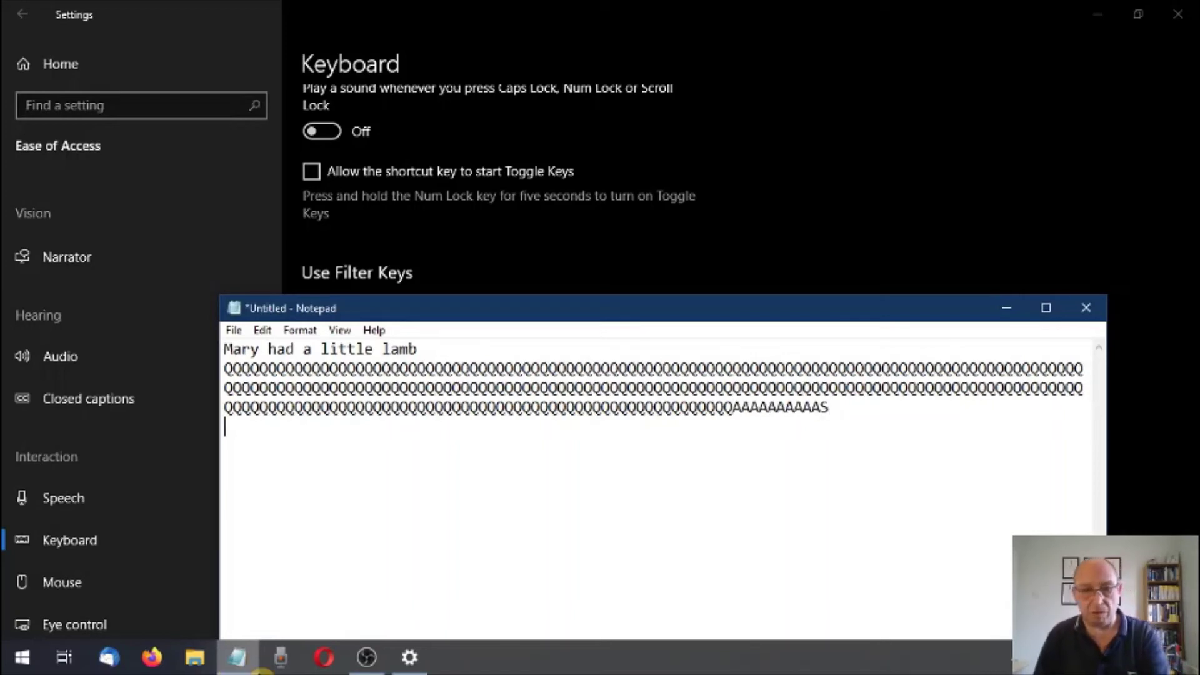
Switch back to the Keyboard page in Settings and turn on Filter Keys
mouse_move(248, 648)
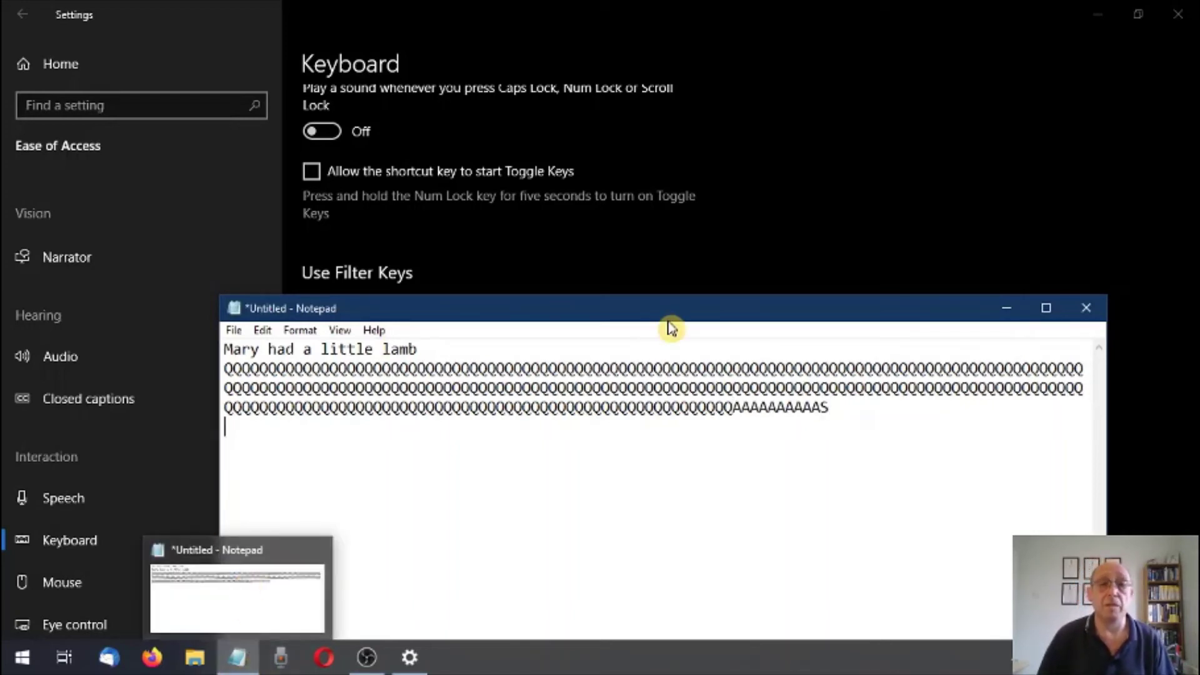
left_click(919, 289)
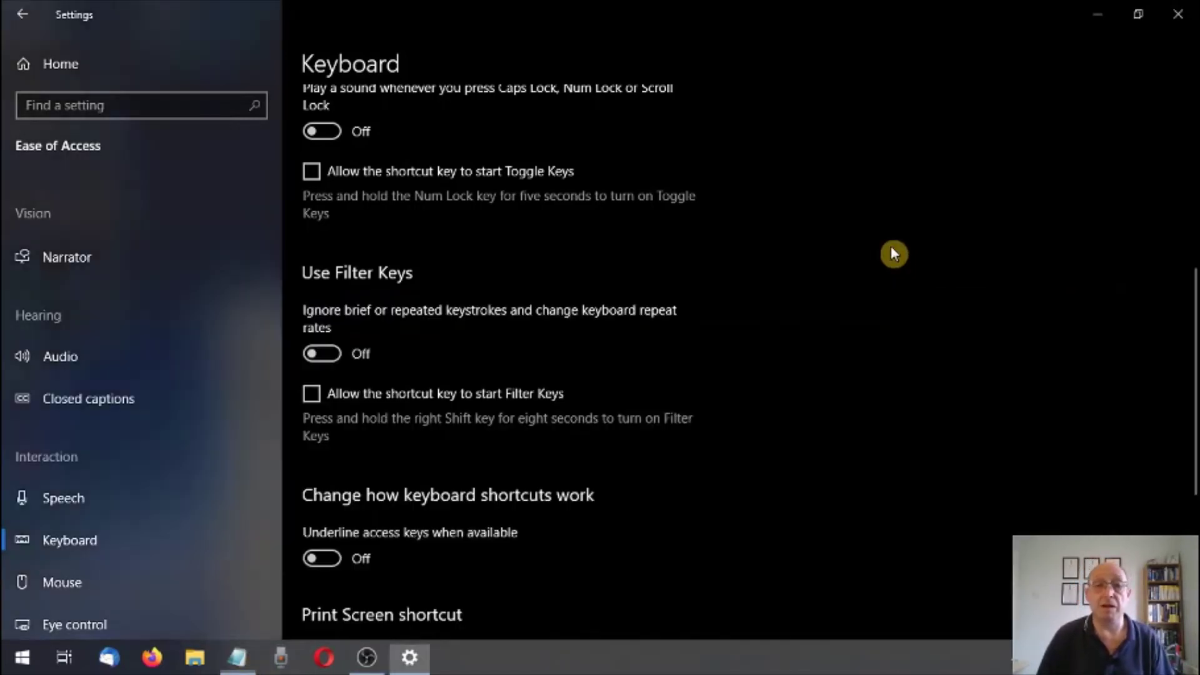
left_click(336, 355)
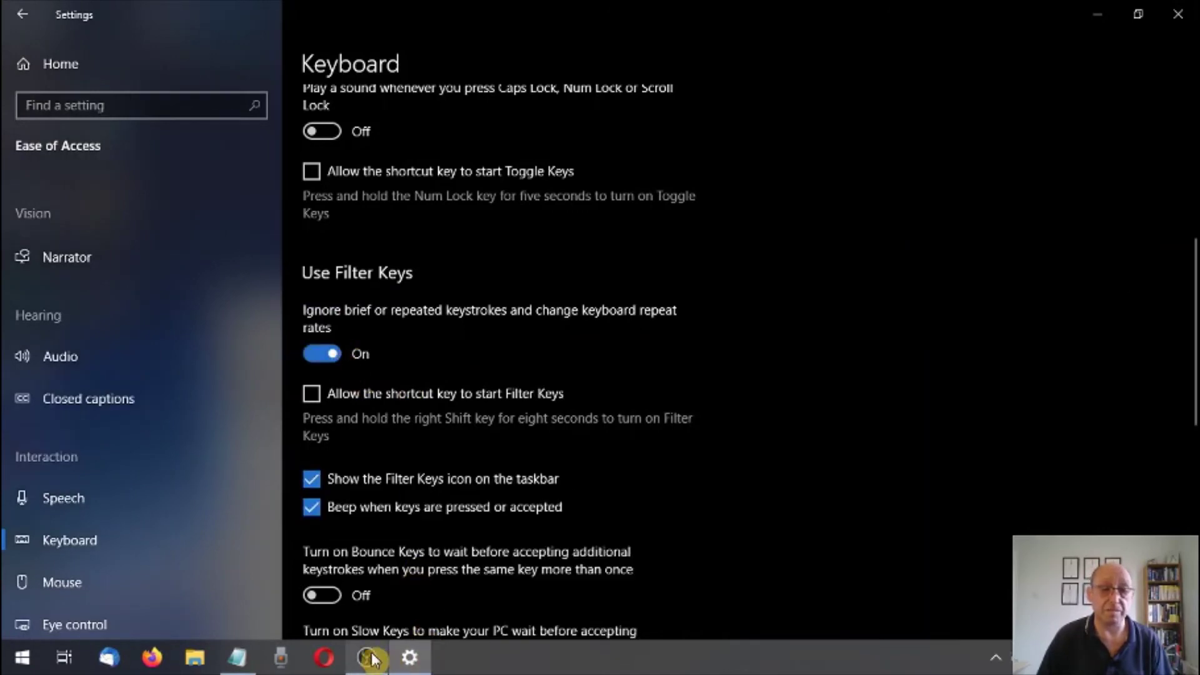
Switch to Notepad and test Filter Keys by entering QQQQQQQ on the empty last line
left_click(238, 658)
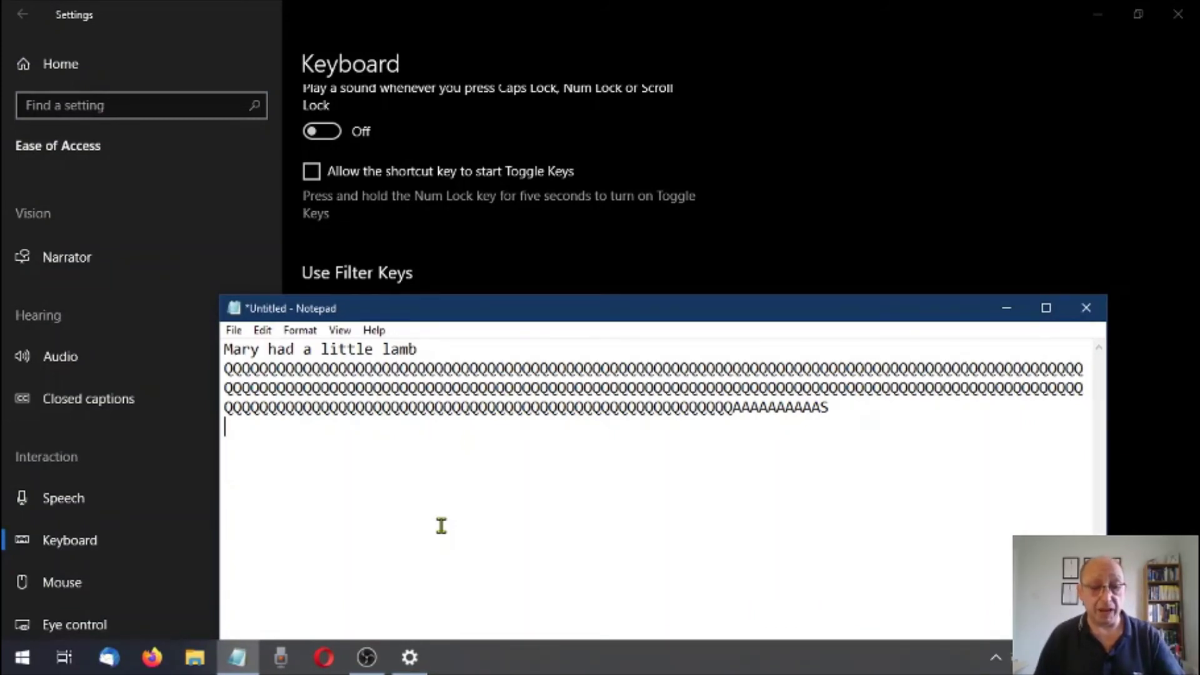
type("Q")
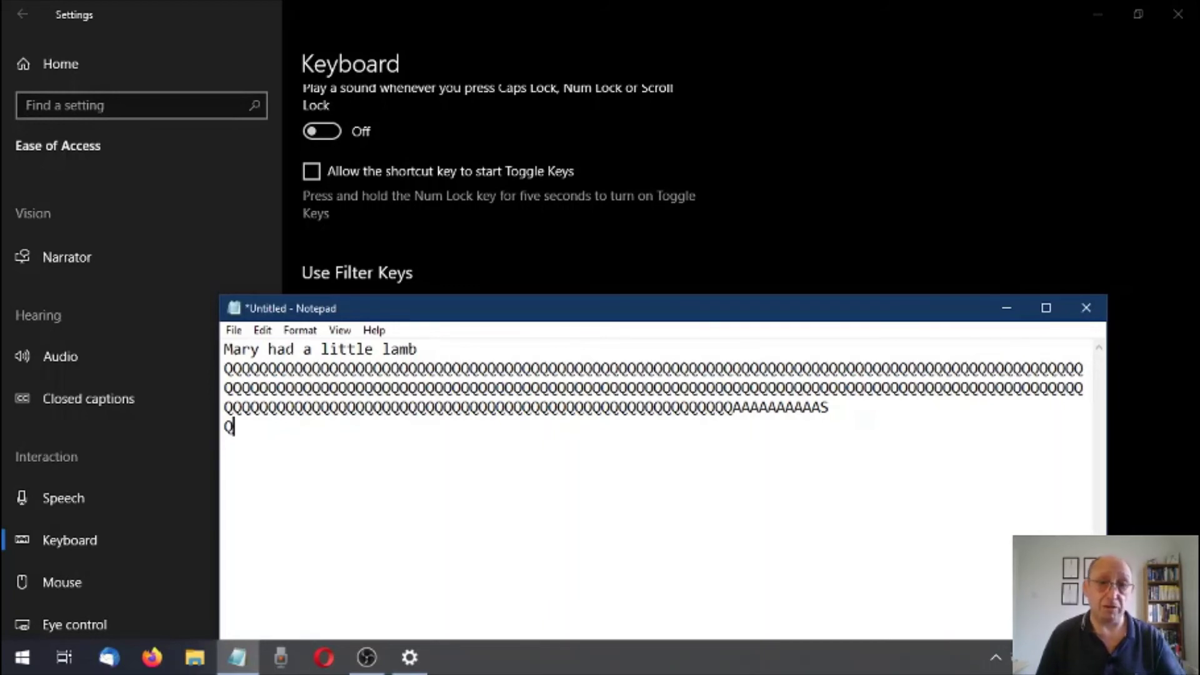
type("Q")
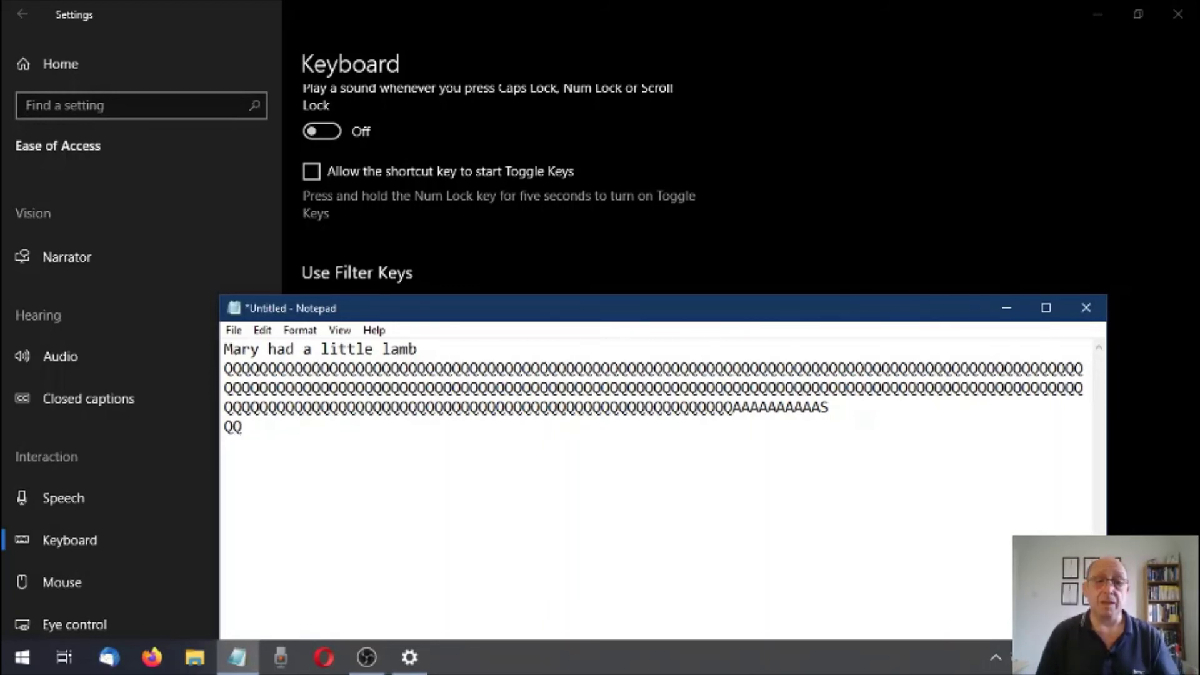
type("Q")
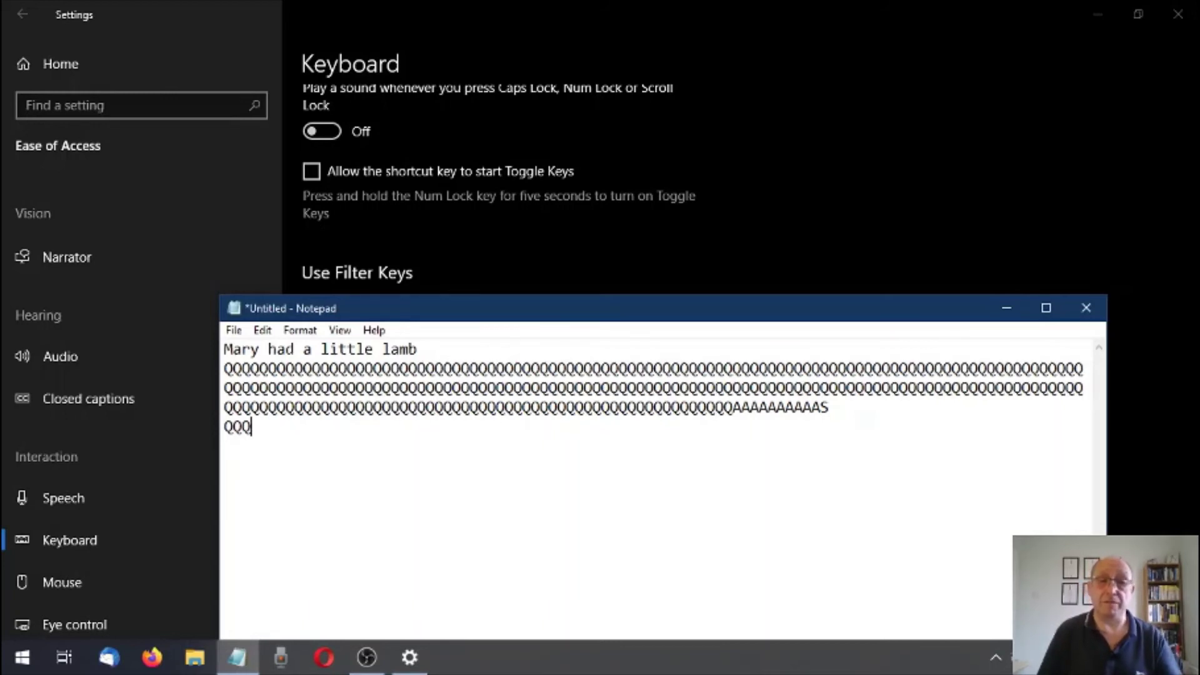
type("QQ")
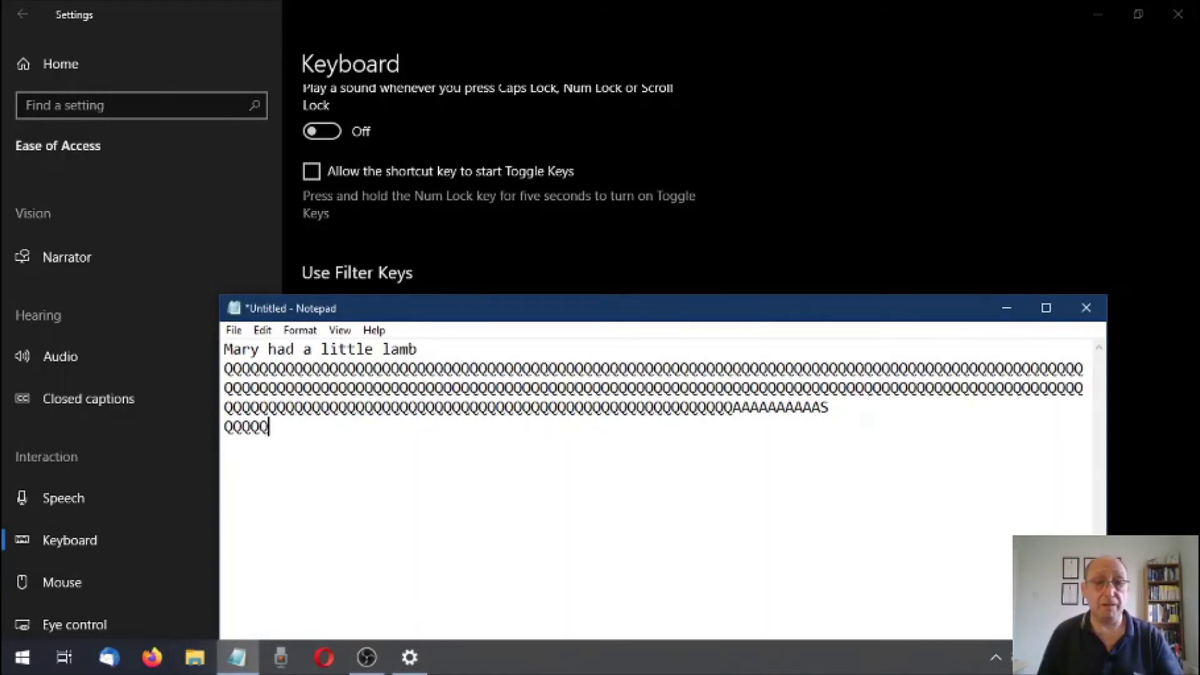
type("QQ")
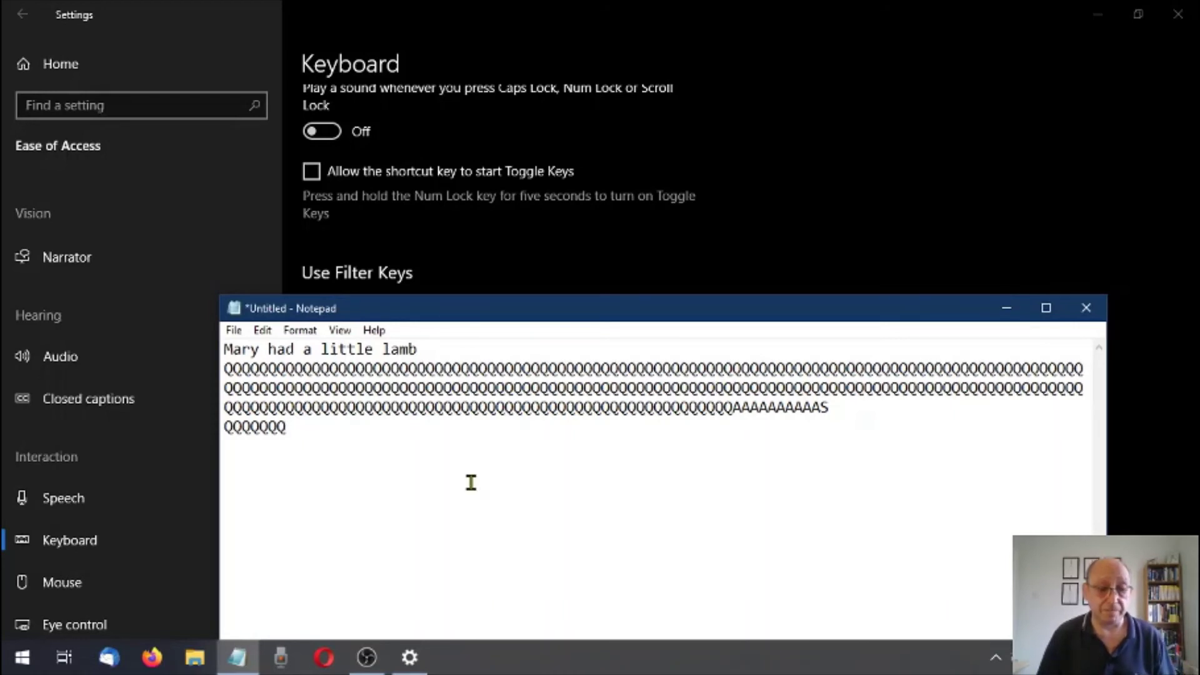
Minimise Notepad and turn off Filter Keys on the Keyboard page in Settings
left_click(1013, 310)
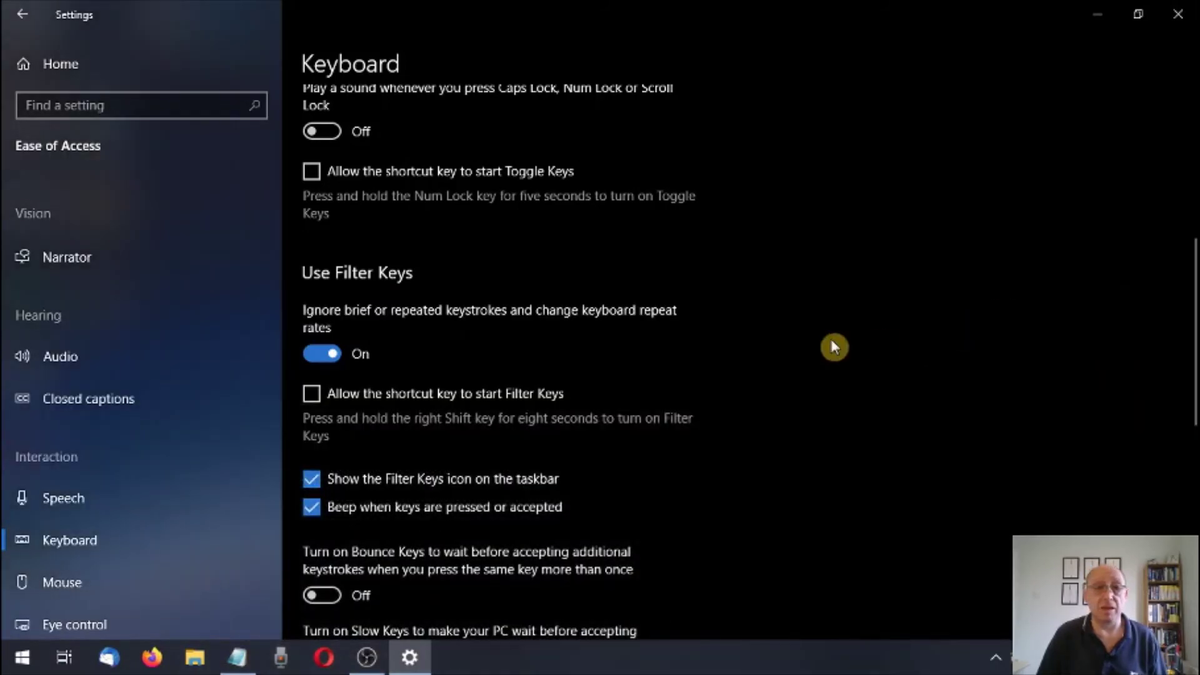
left_click(315, 356)
scroll(477, 441, "down", 3)
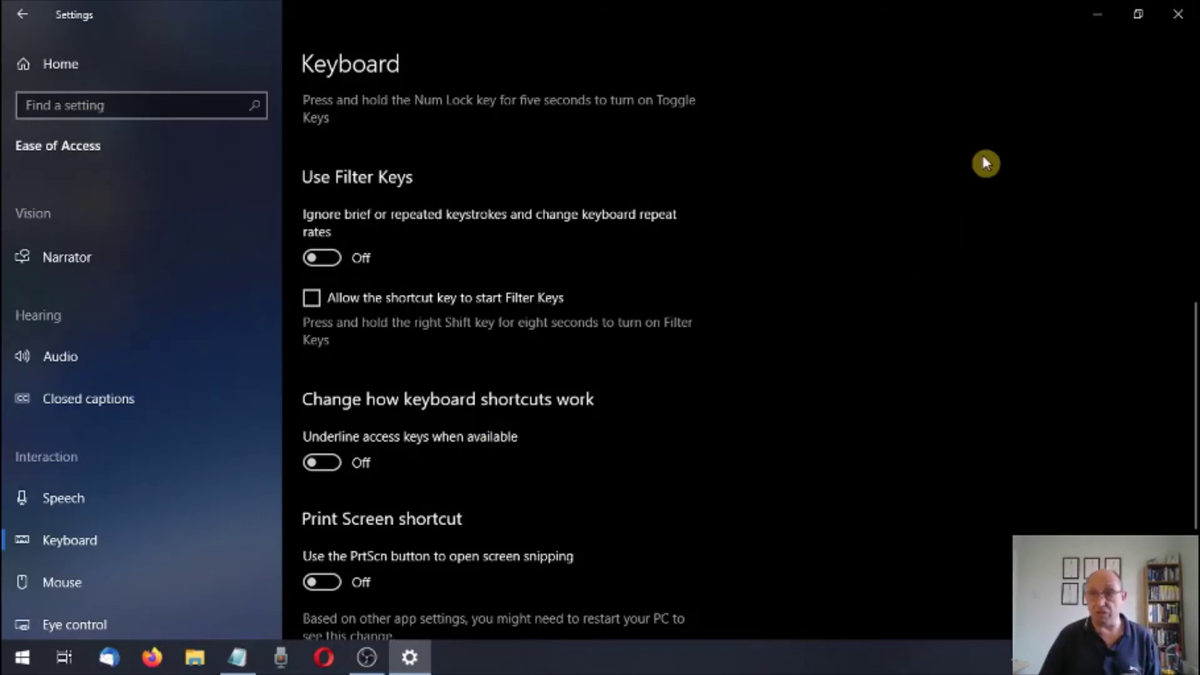
Check the desktop's context menu with access-key underlining off, and return to Settings to turn on Underline access keys when available
left_click(1094, 28)
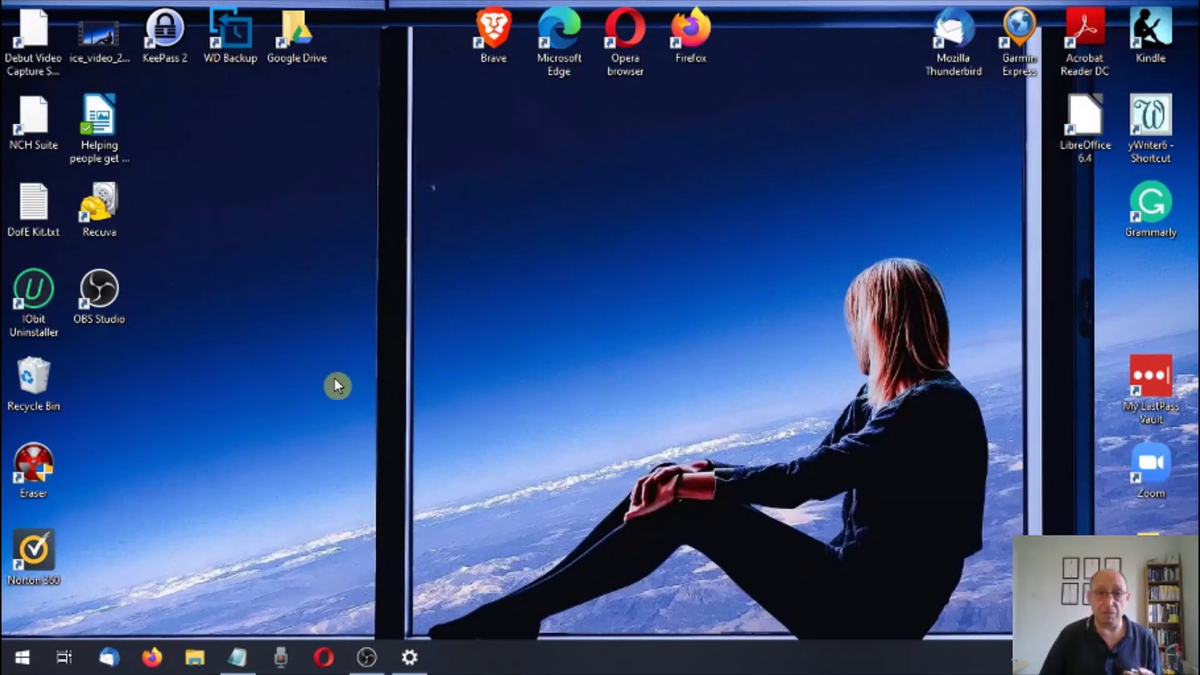
right_click(571, 252)
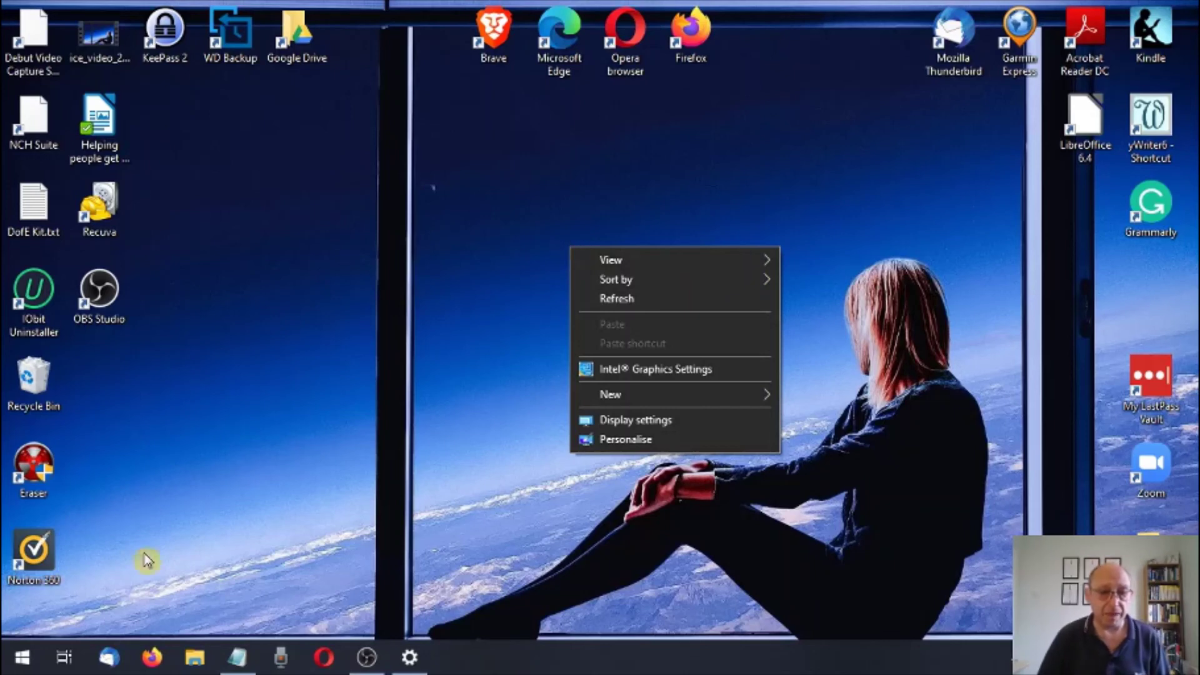
left_click(407, 659)
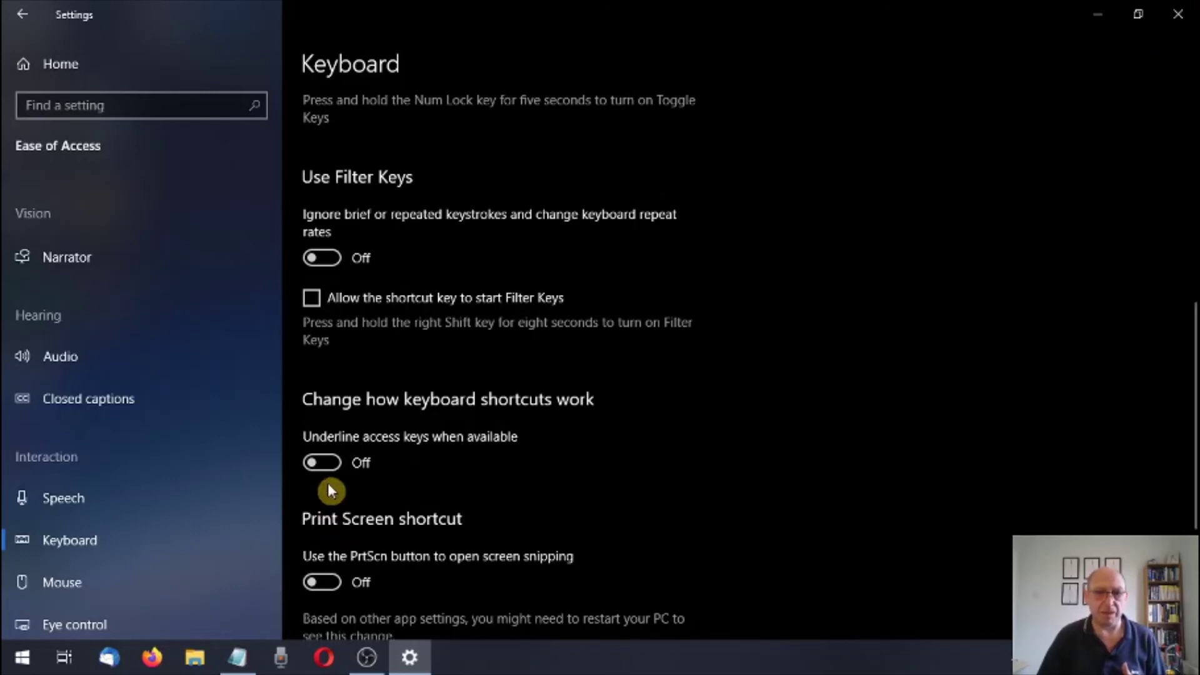
left_click(331, 463)
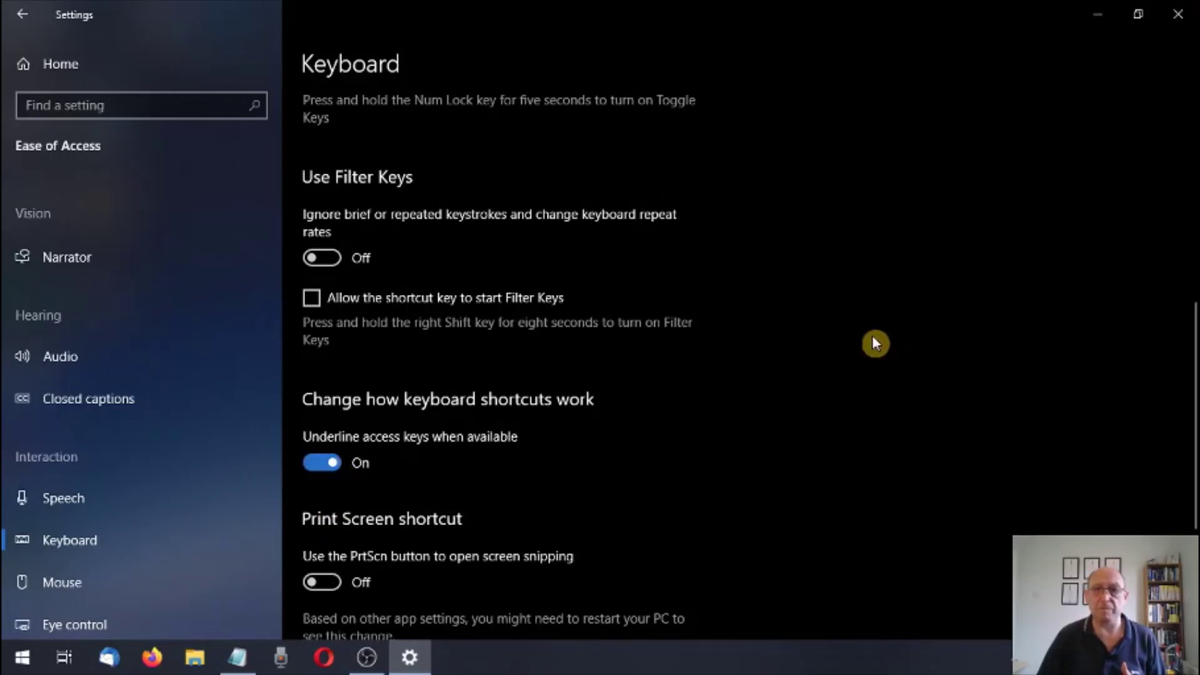
Minimise Settings and test the underlined access keys by expanding Sort by in the desktop's context menu, and dismiss the menu
left_click(1099, 26)
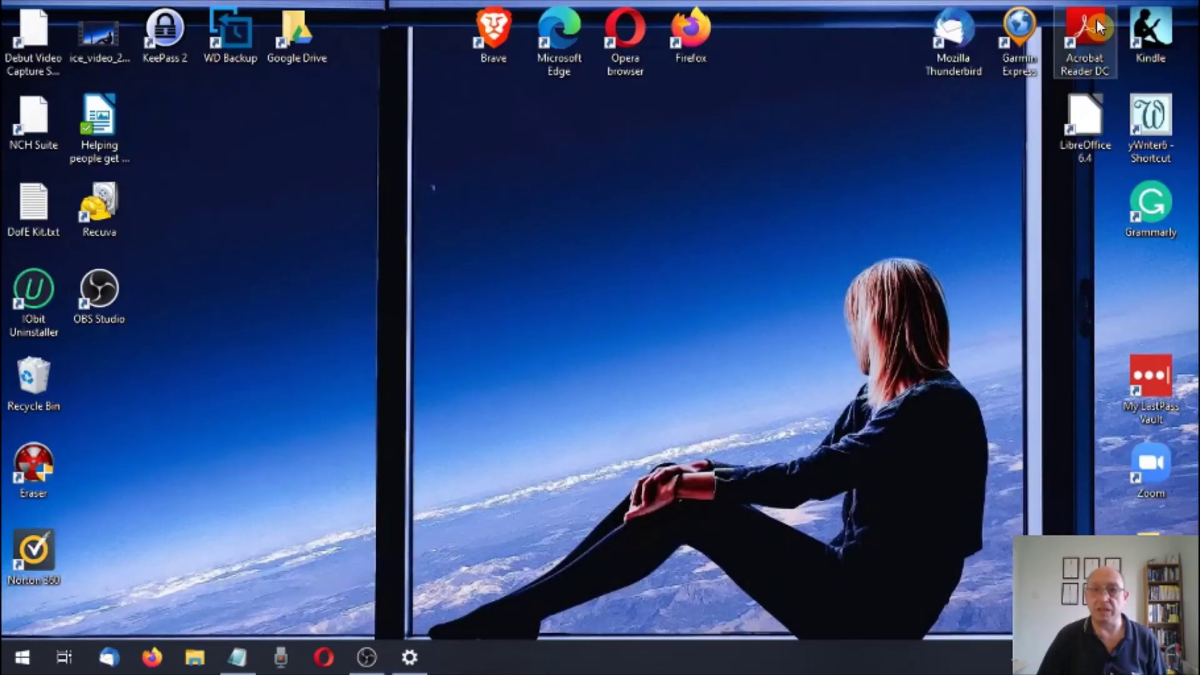
right_click(571, 270)
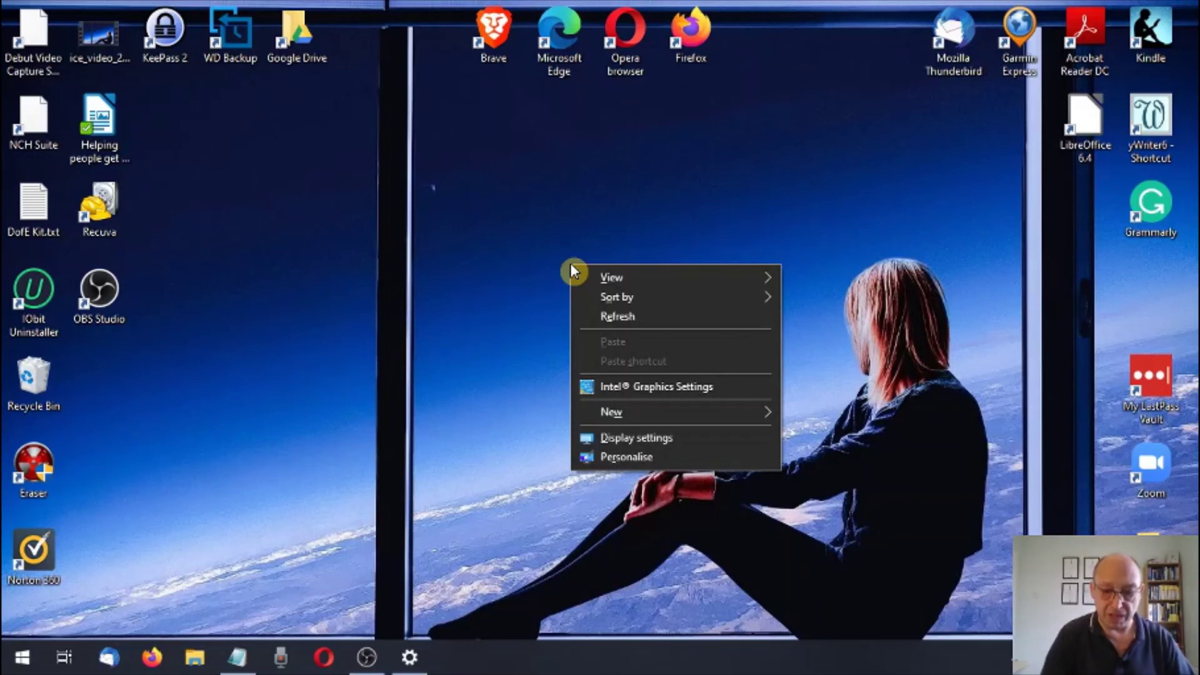
key("o")
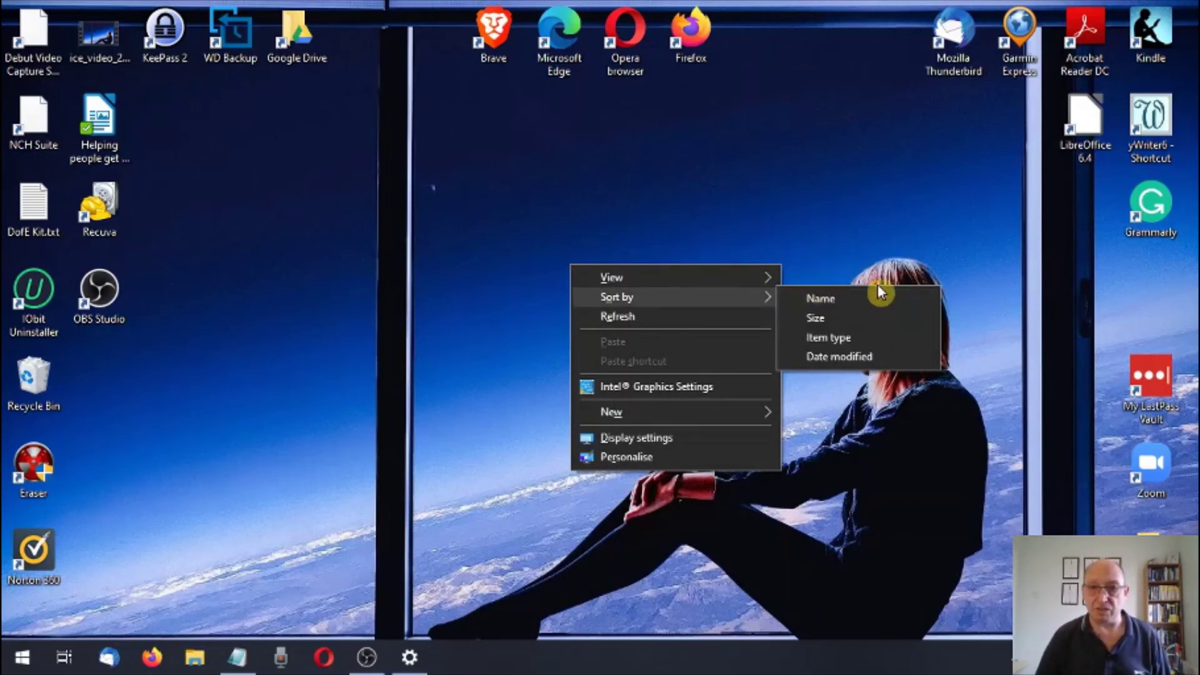
left_click(677, 143)
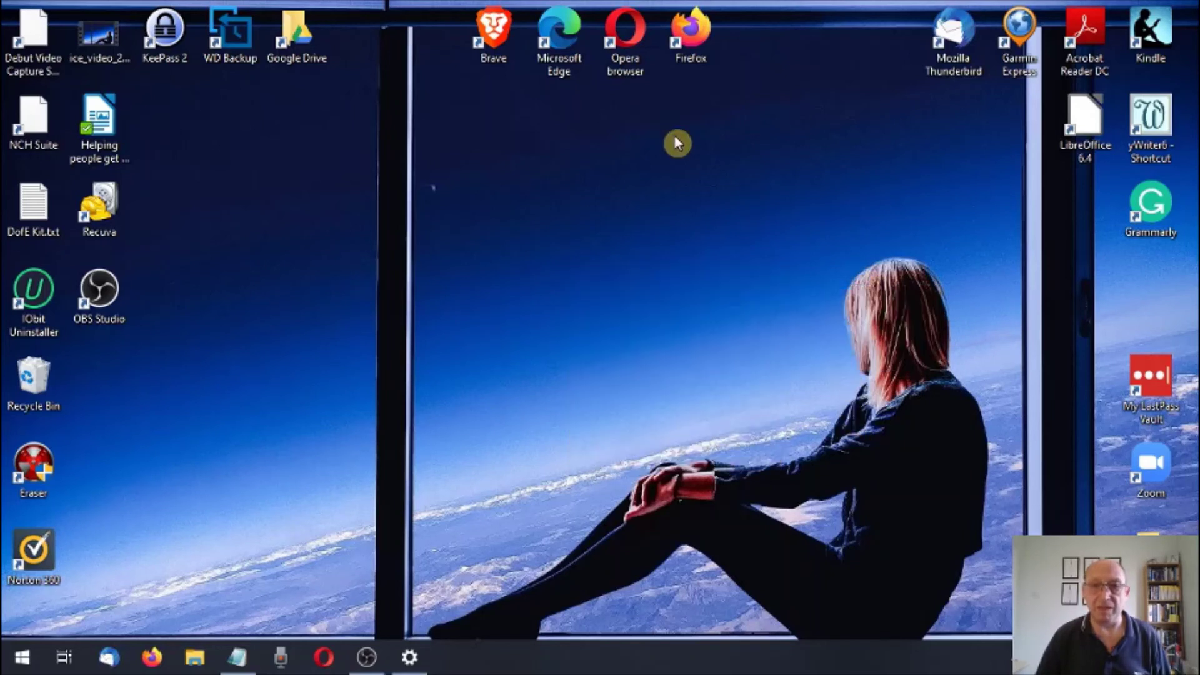
Return to the Keyboard settings and turn off Underline access keys when available
mouse_move(411, 661)
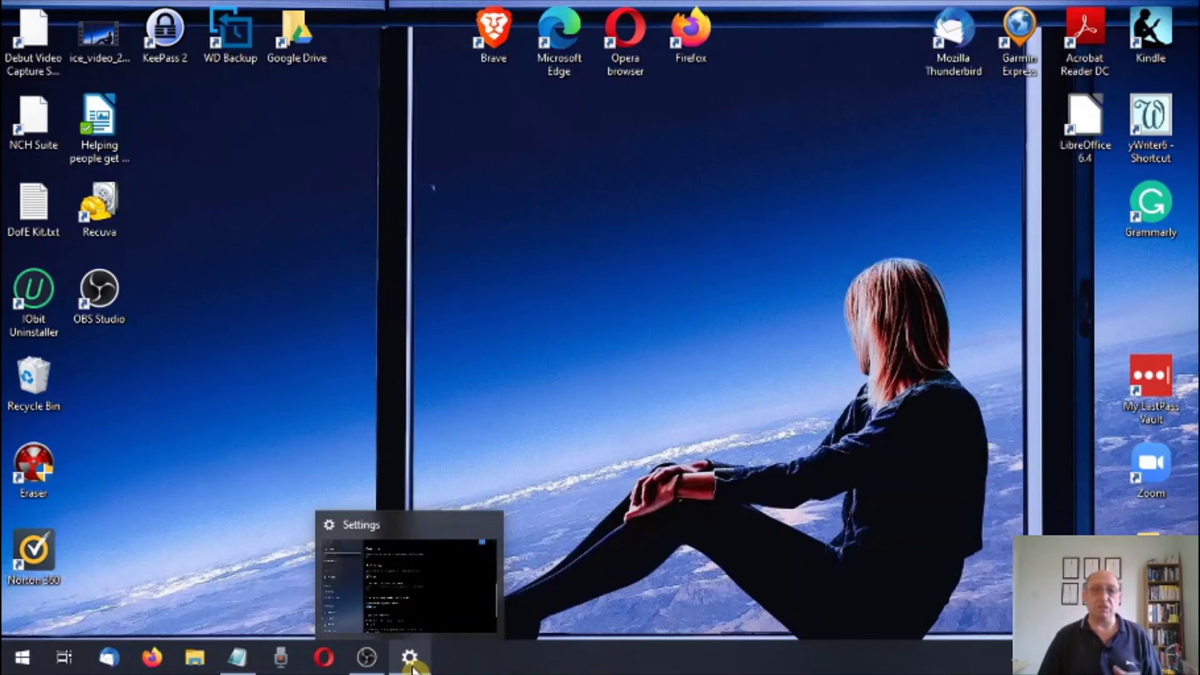
left_click(411, 664)
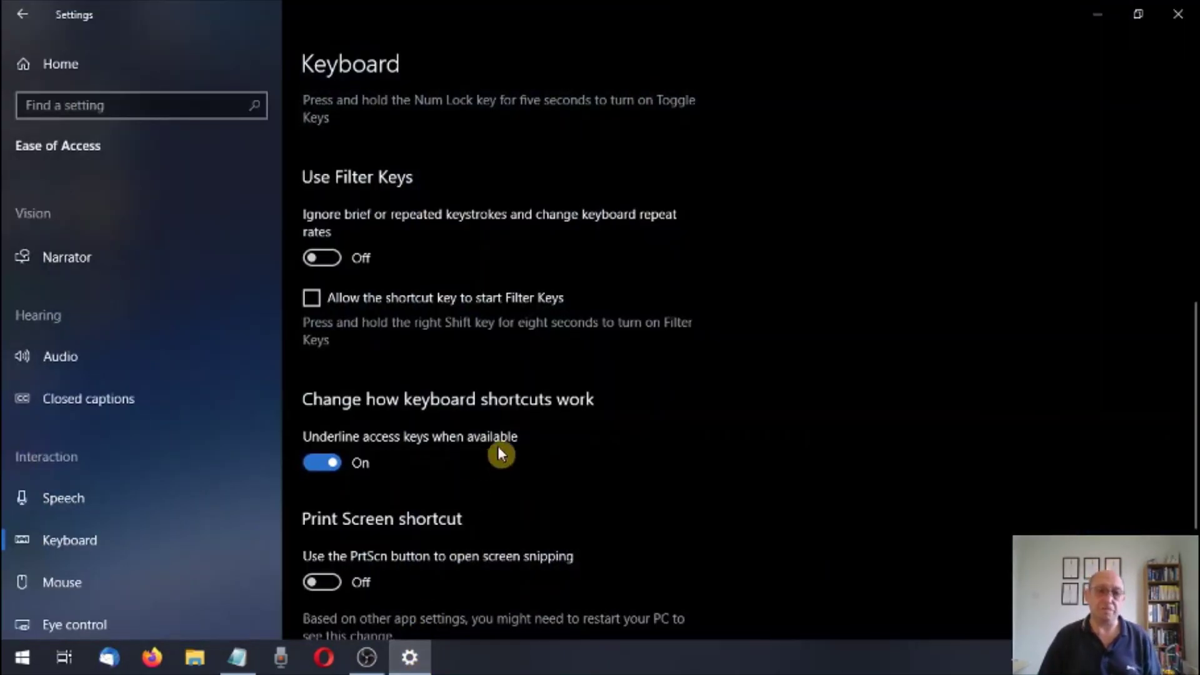
left_click(321, 462)
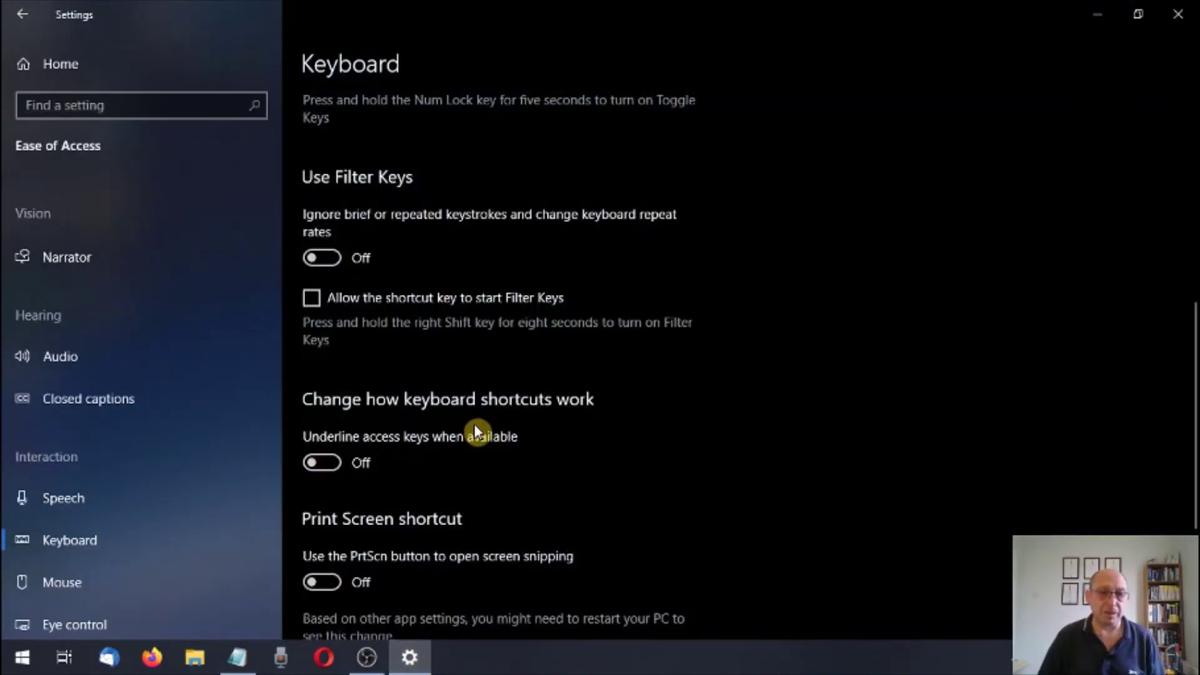
Enable the PrtScn button for opening screen snipping and test it by capturing a fullscreen snip
scroll(587, 413, "down", 3)
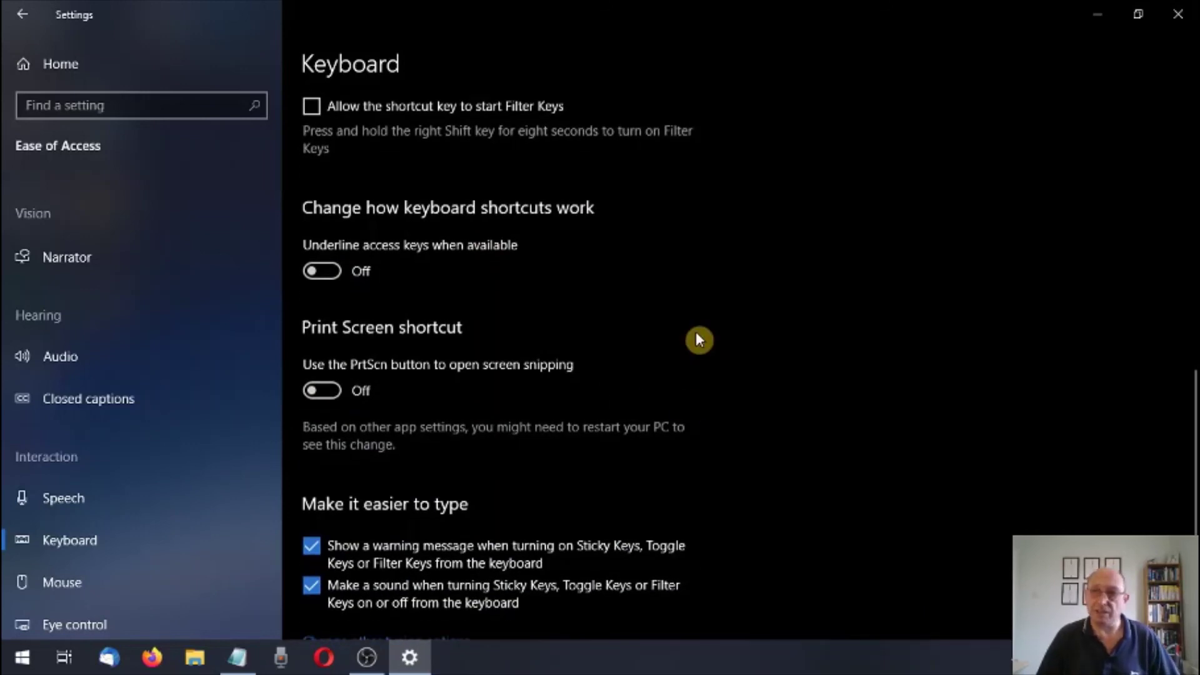
left_click(328, 391)
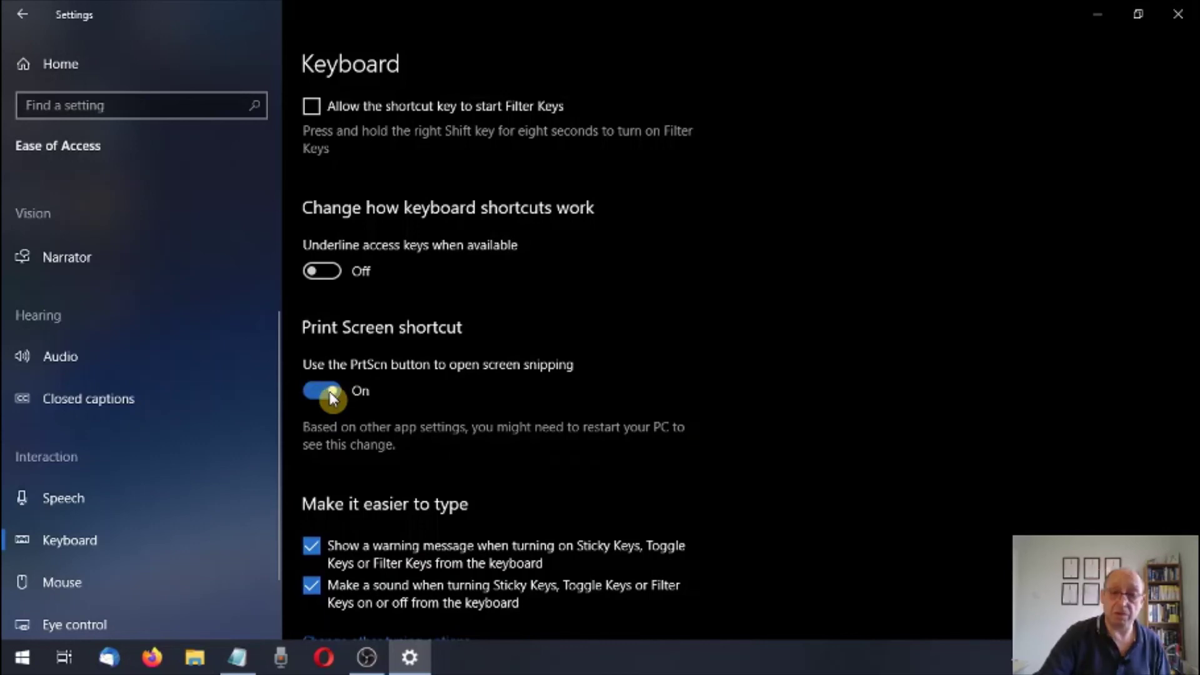
key("Print")
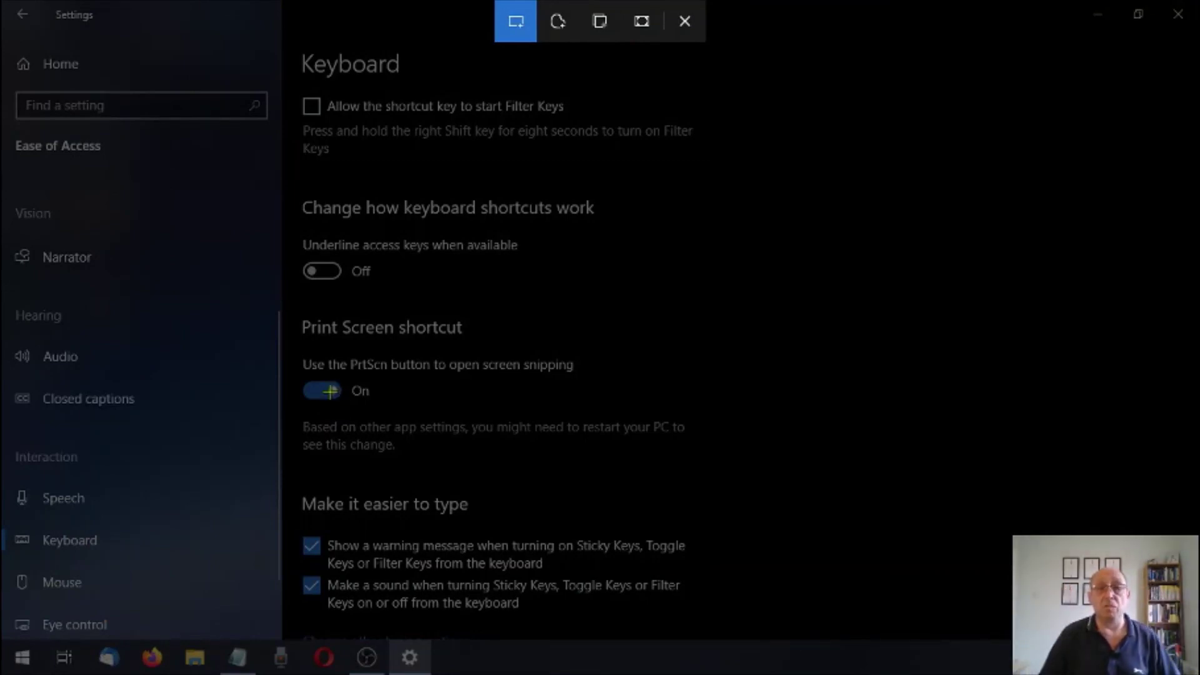
left_click(647, 25)
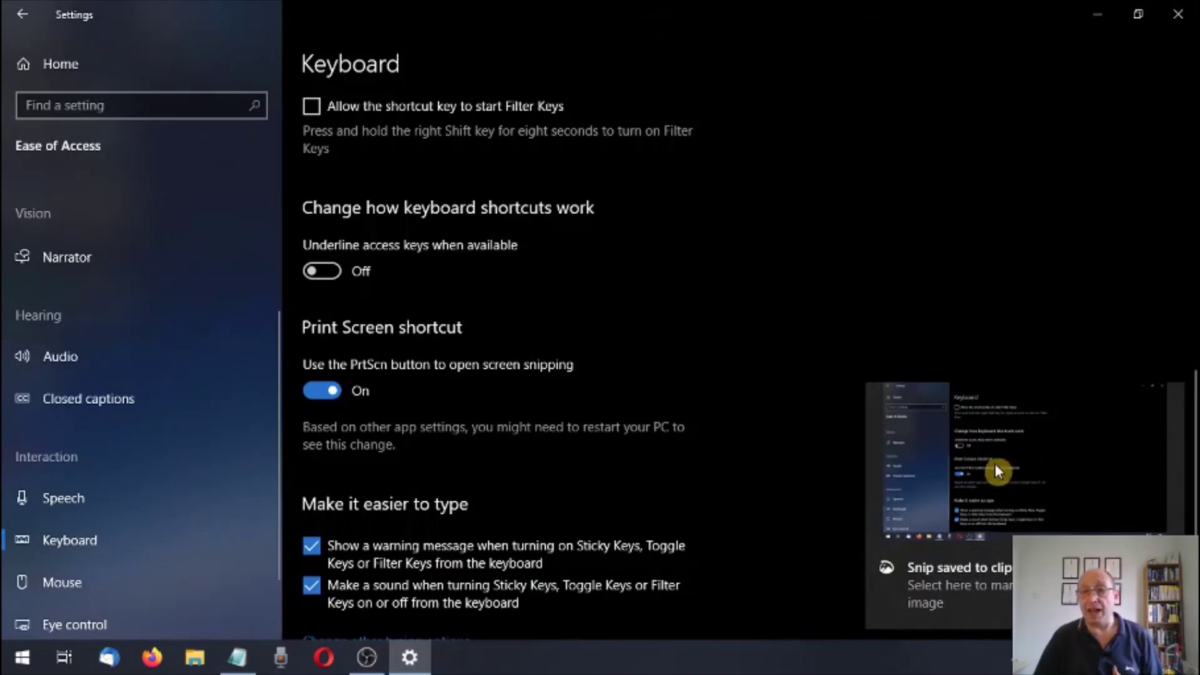
Open the captured snip in Snip & Sketch, view its save dialog, cancel the save and close the app
left_click(1013, 450)
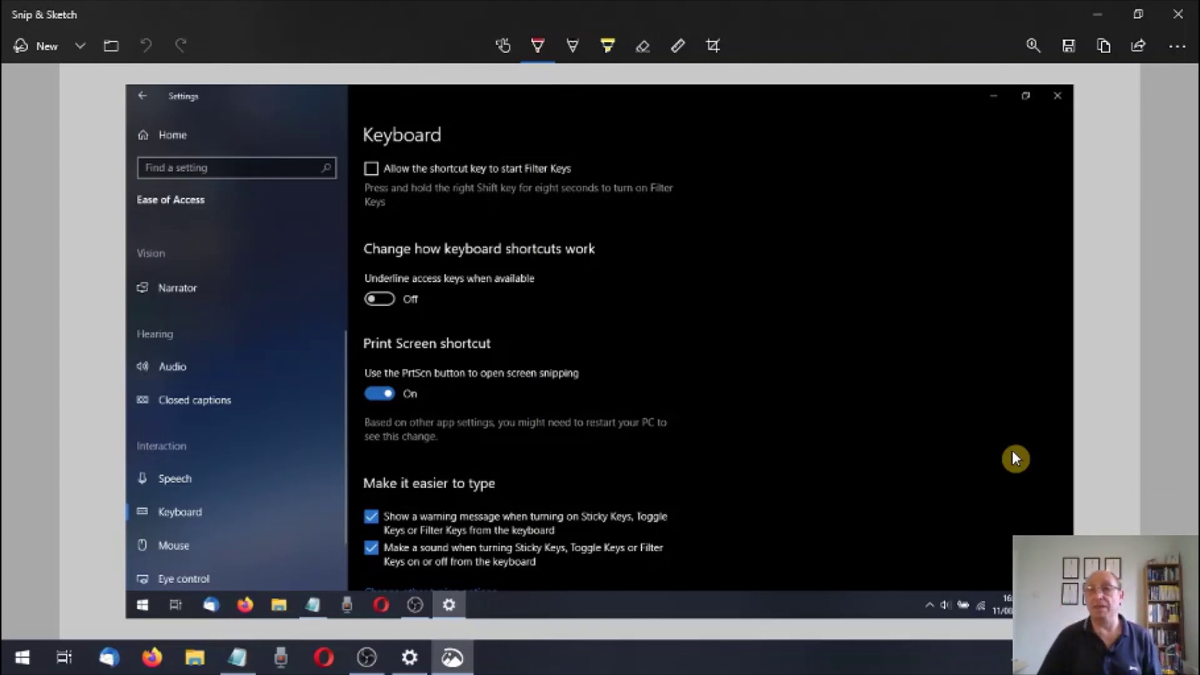
left_click(1069, 50)
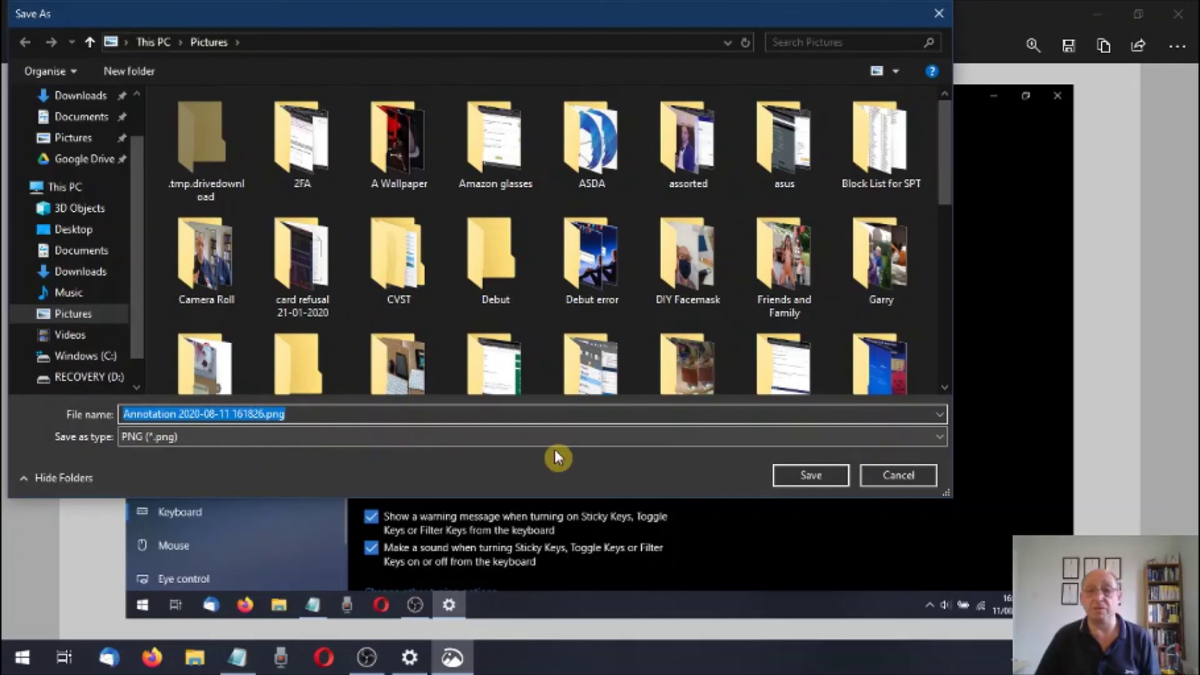
left_click(881, 479)
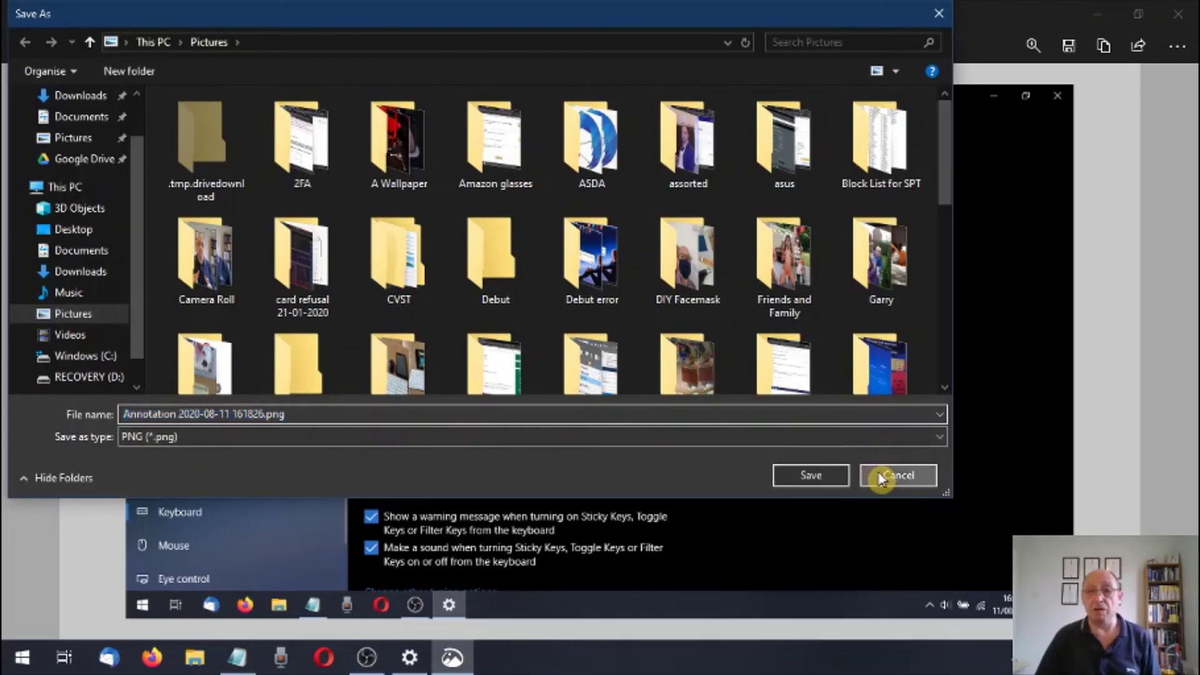
left_click(1192, 7)
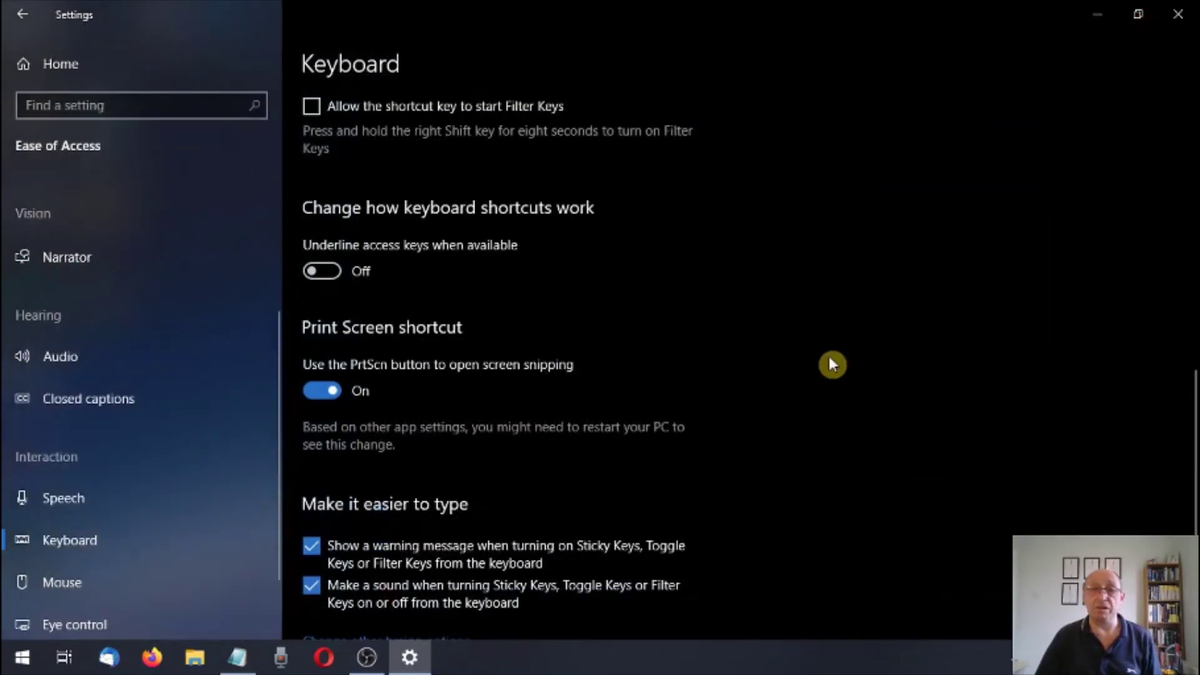
Turn off the PrtScn screen snipping option and review the rest of the Keyboard page, including Make it easier to type
left_click(315, 392)
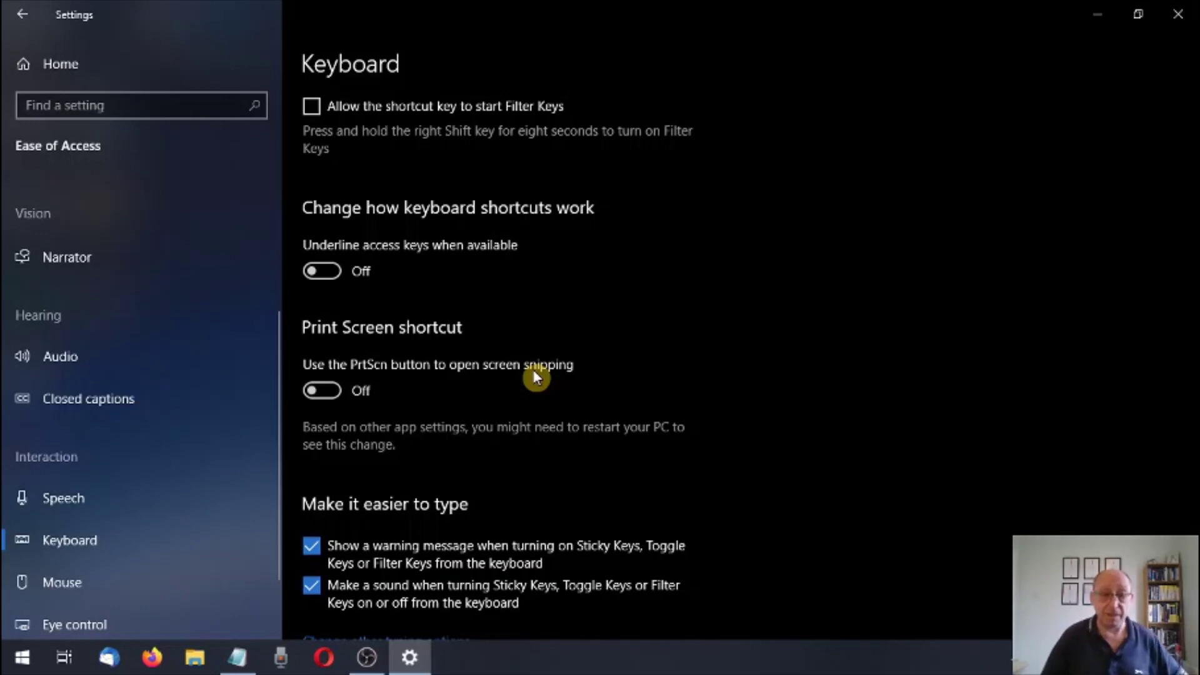
scroll(452, 453, "down", 2)
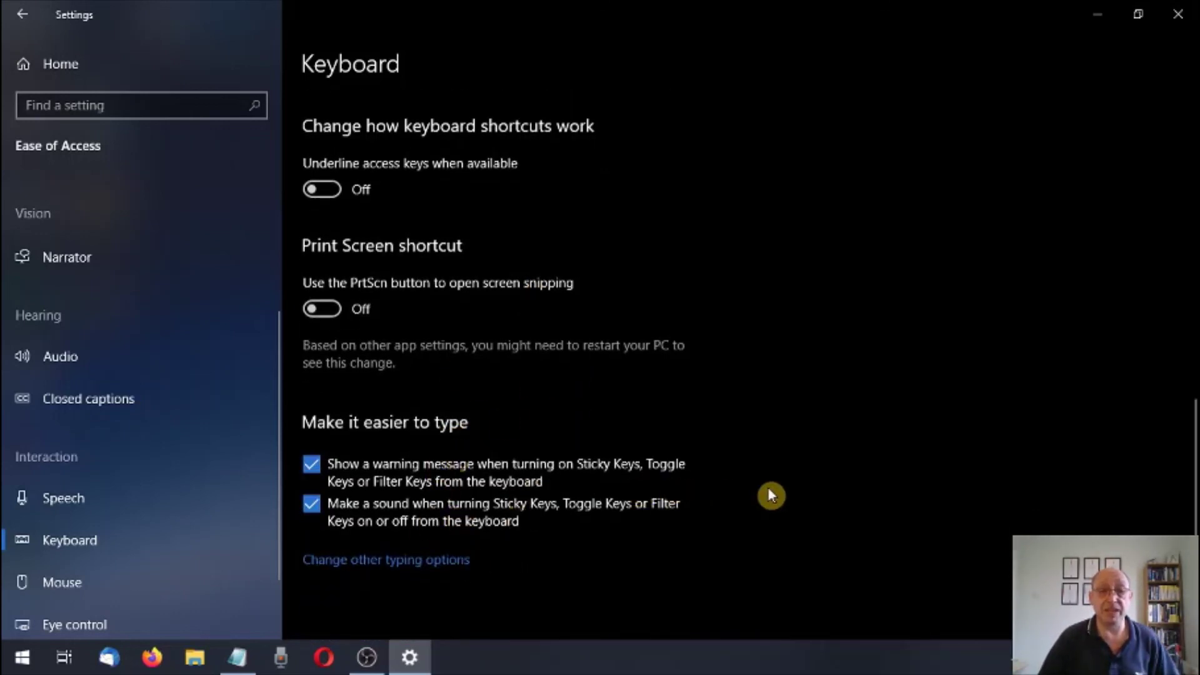
scroll(769, 494, "up", 10)
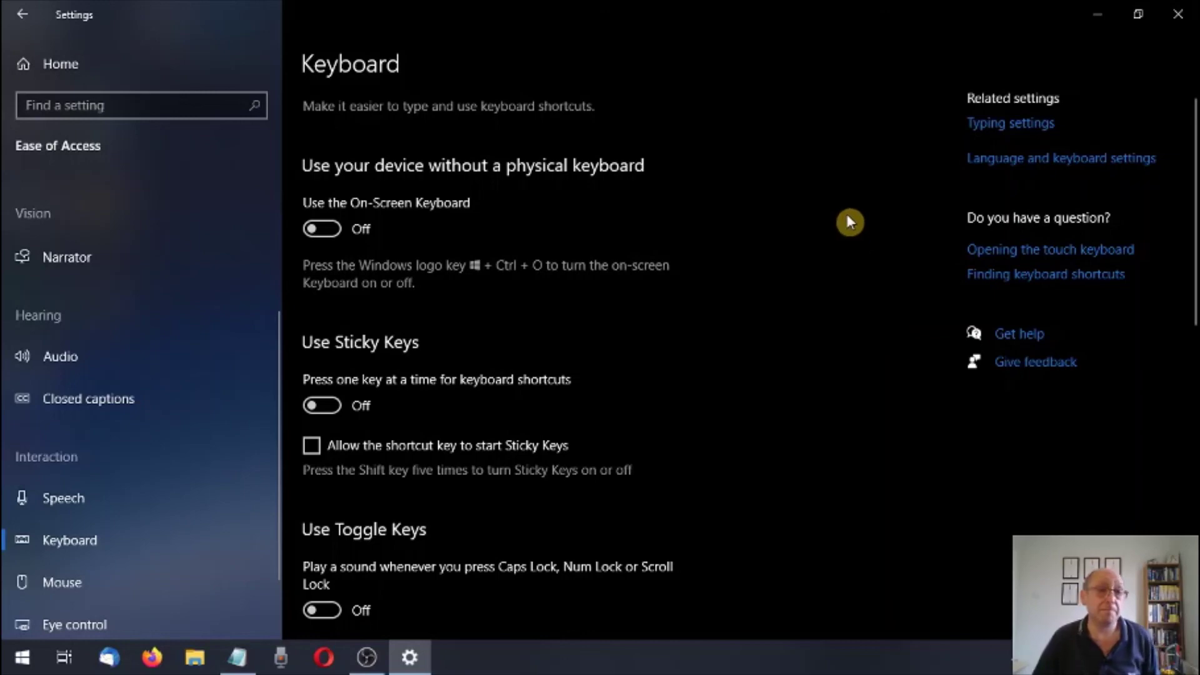
scroll(815, 226, "down", 10)
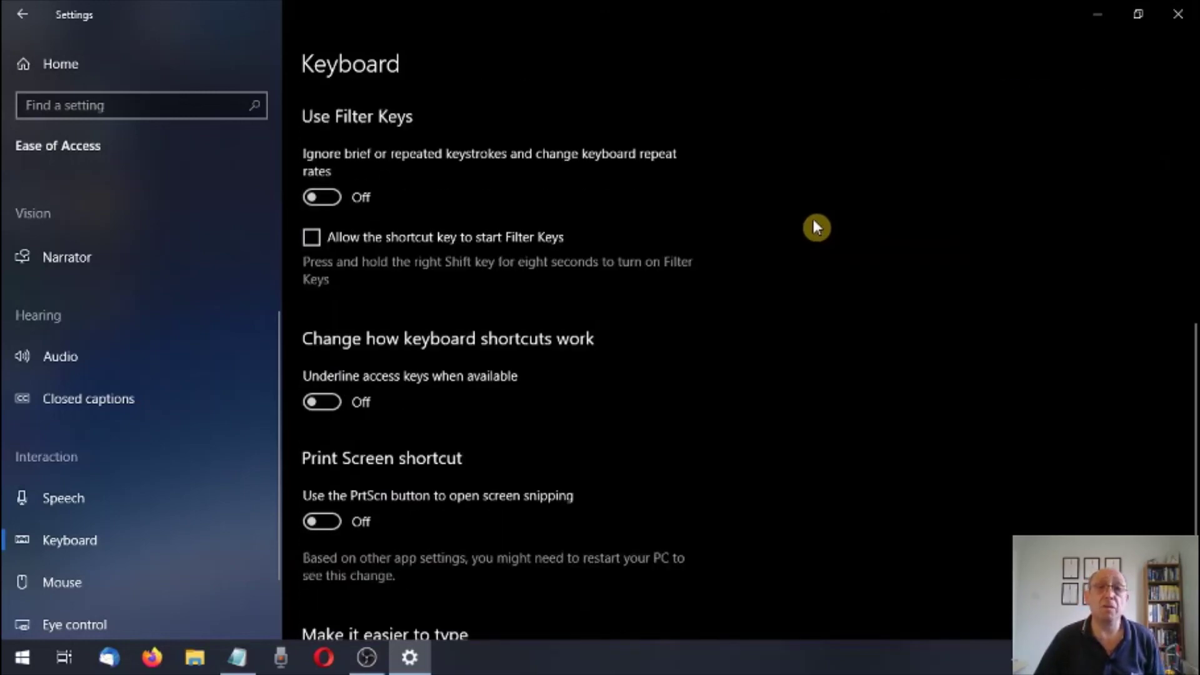
scroll(816, 226, "down", 3)
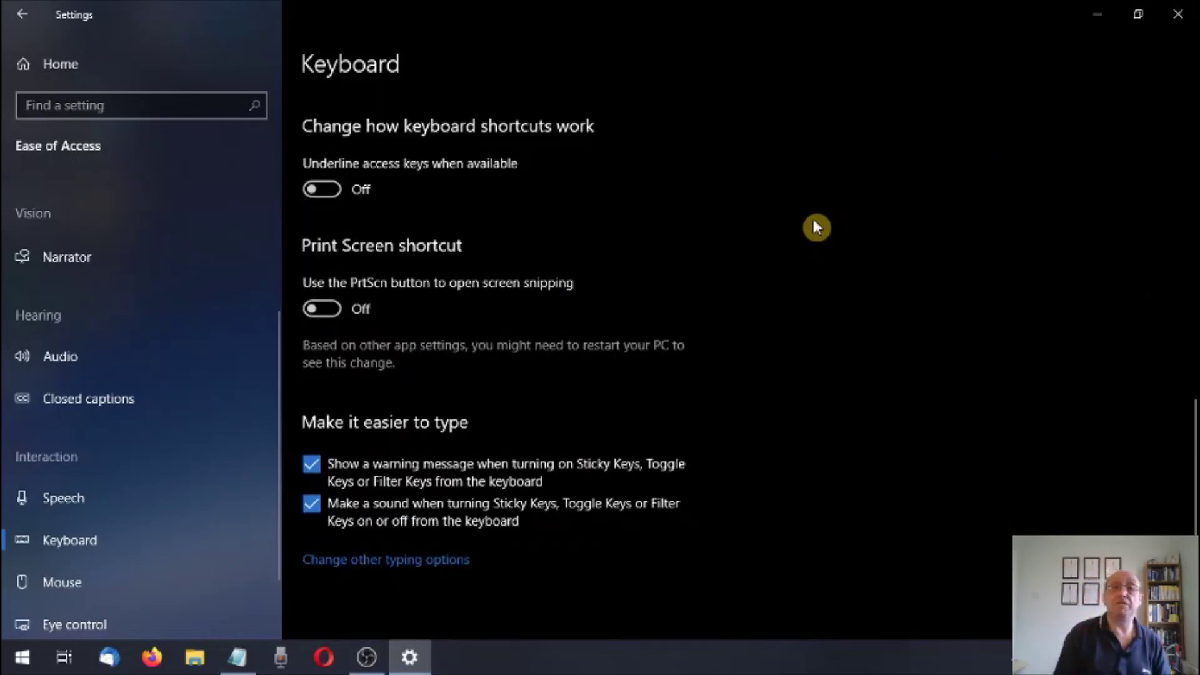